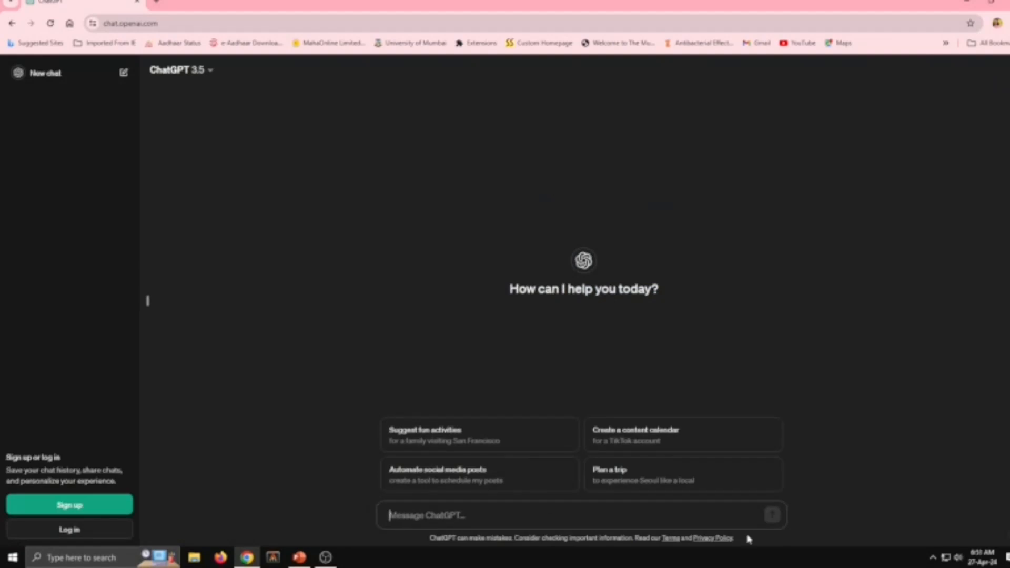
# Ask ChatGPT to "prepare a presentation on computer networking"
pyautogui.write('p')
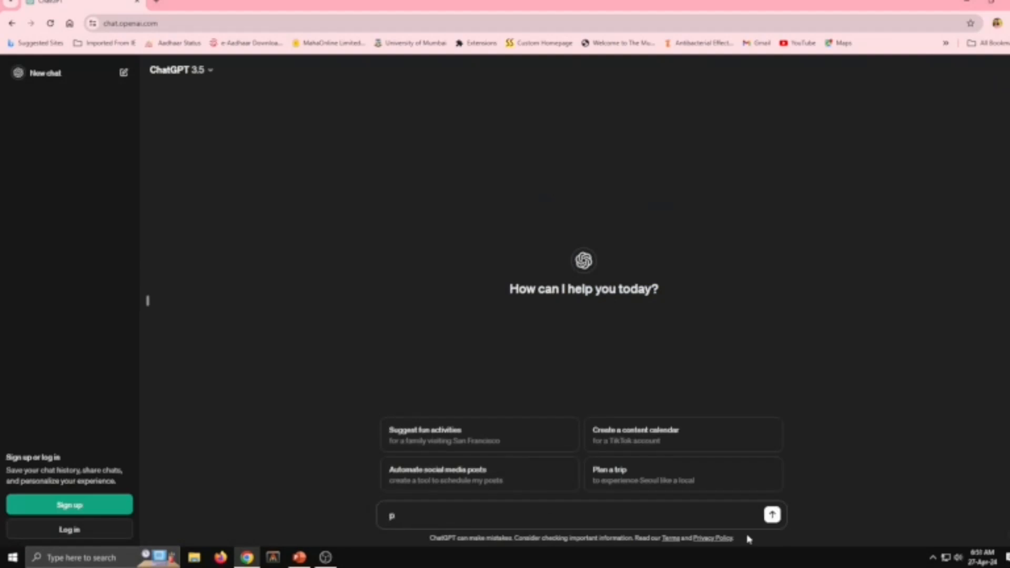
pyautogui.write('repare a presentation on computer networking')
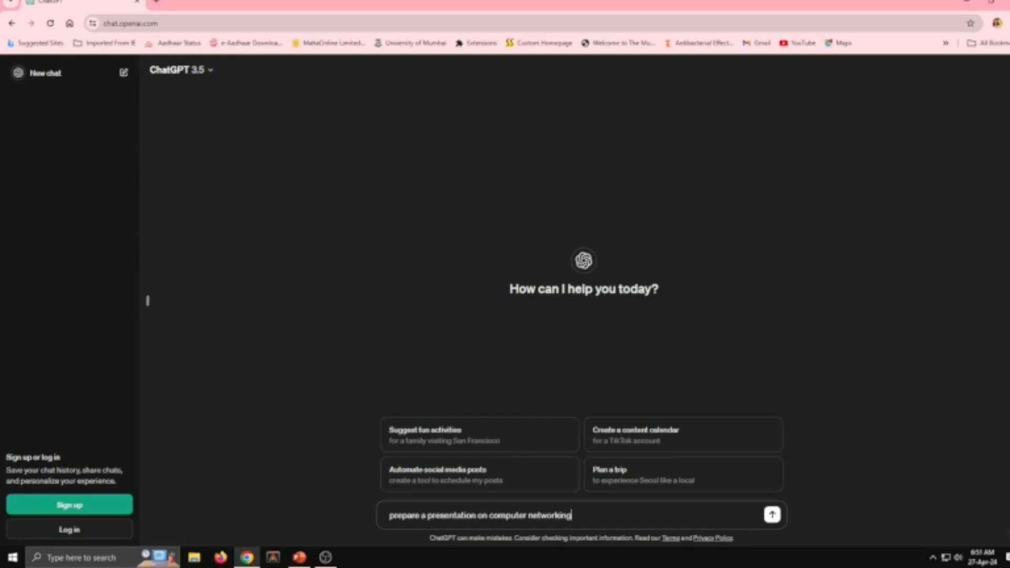
pyautogui.click(771, 515)
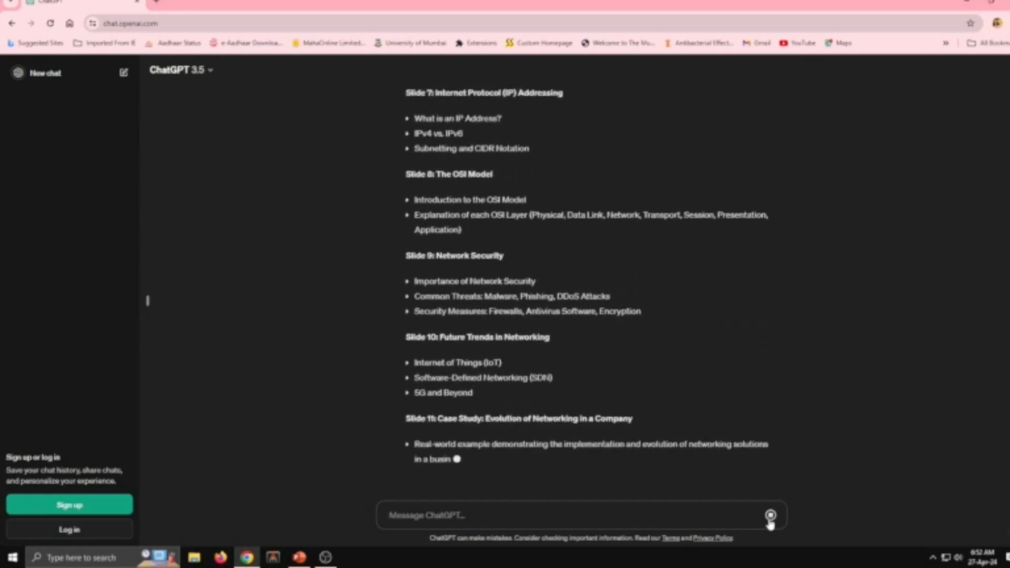
# Review the generated slide outline and send the follow-up prompt "Elaborate 5th slide"
pyautogui.scroll(15, 581, 294)
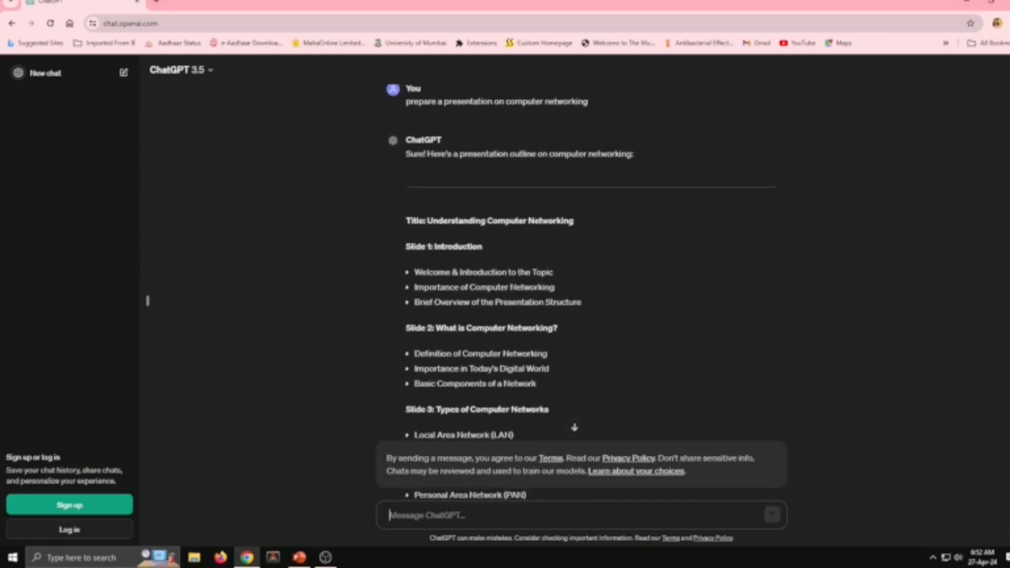
pyautogui.scroll(-1, 581, 295)
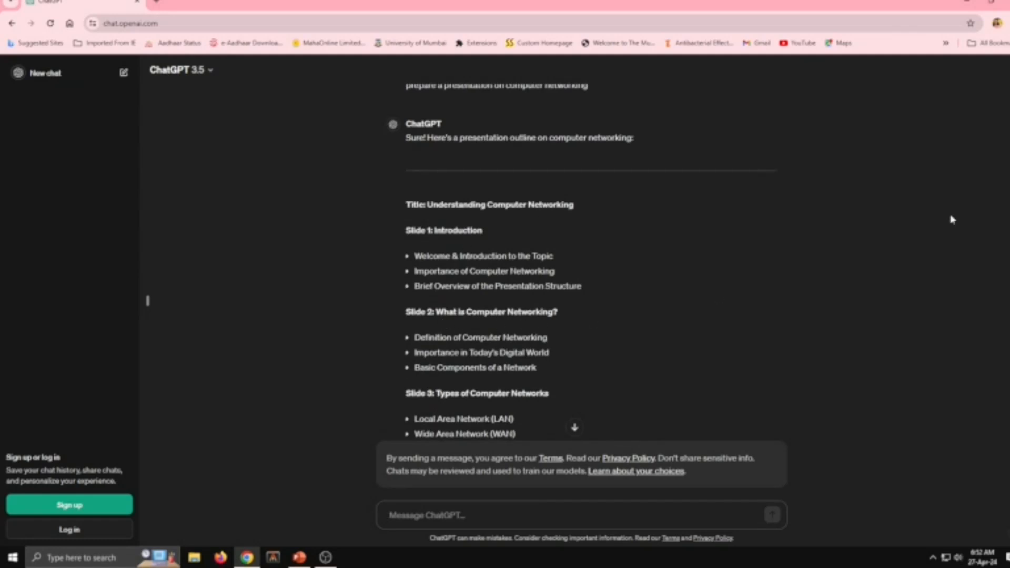
pyautogui.scroll(-14, 147, 301)
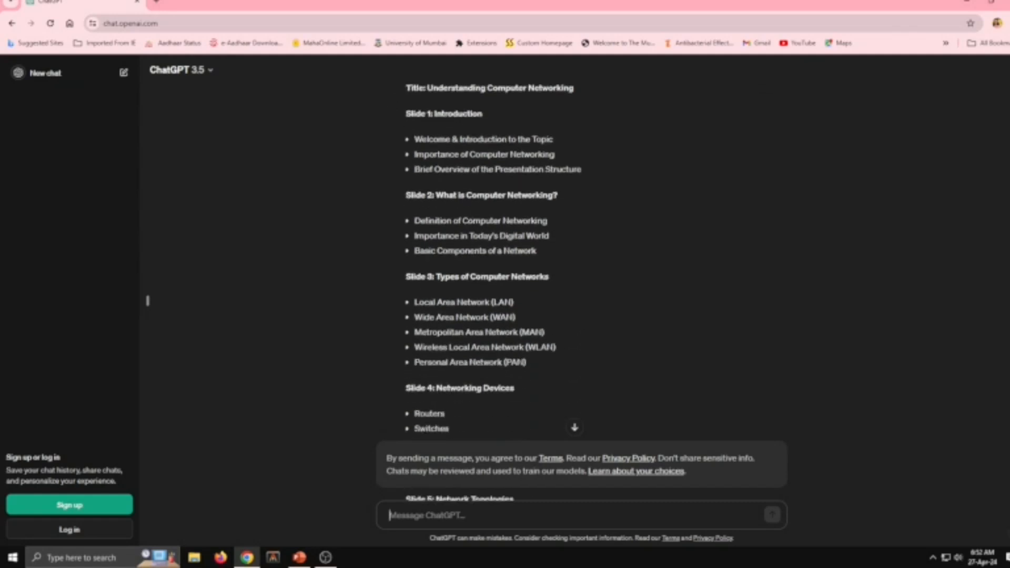
pyautogui.scroll(-4, 148, 300)
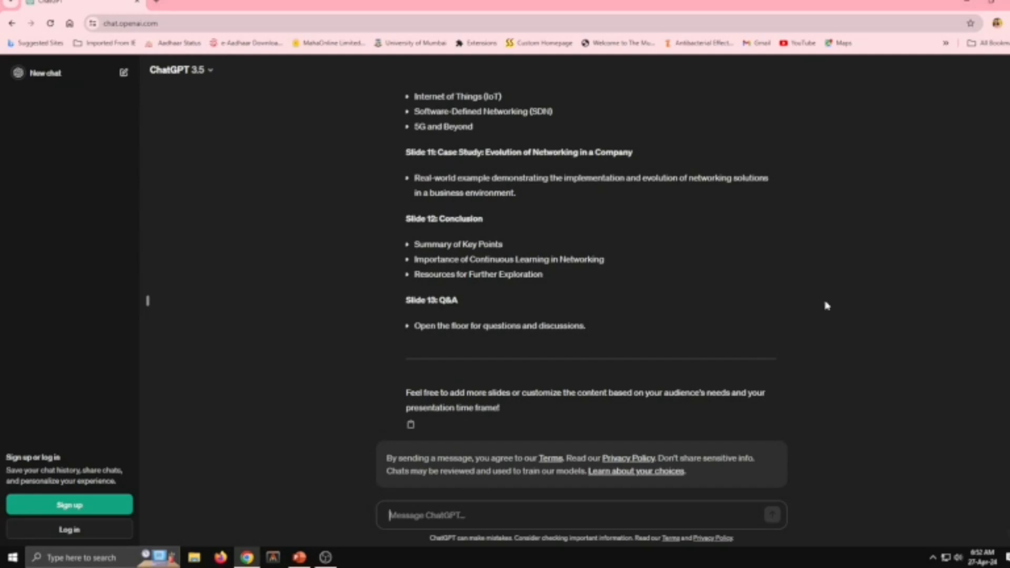
pyautogui.scroll(15, 827, 306)
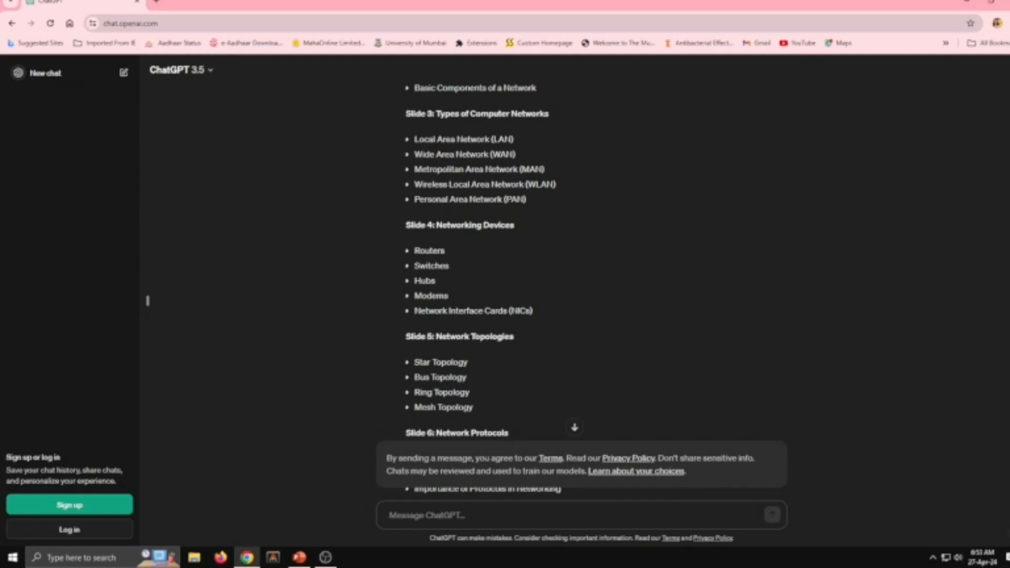
pyautogui.write('Elaborate 5th slide')
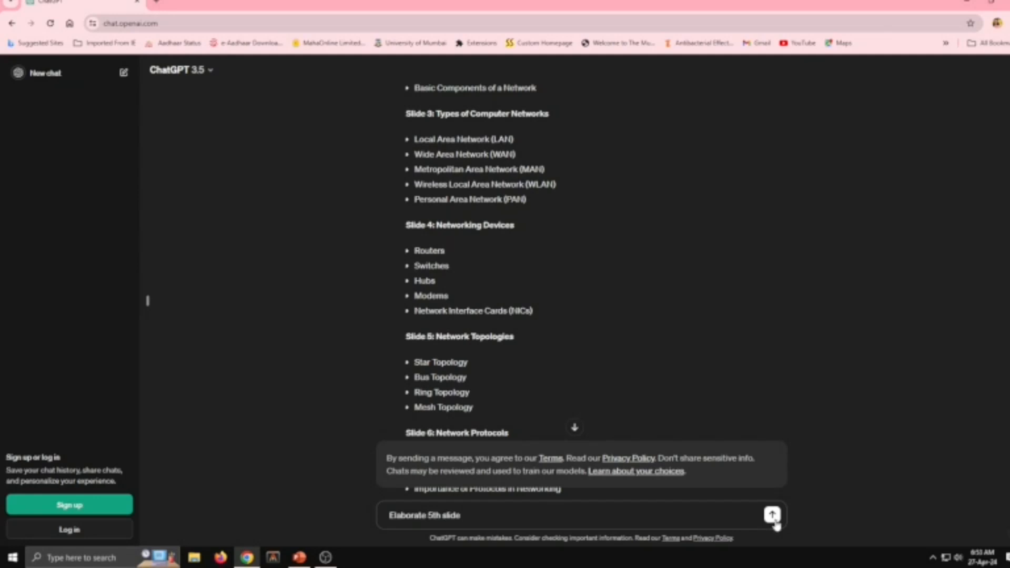
pyautogui.click(774, 521)
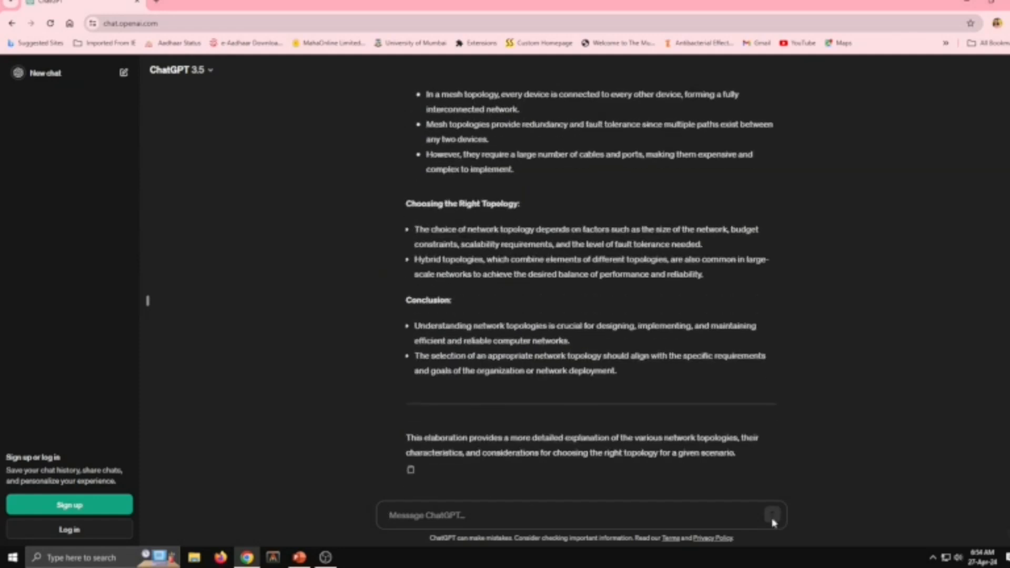
# Copy the generated presentation text, including the elaborated topology section, and paste it into a new blank Word document
pyautogui.moveTo(1008, 458); pyautogui.dragTo(1008, 297)
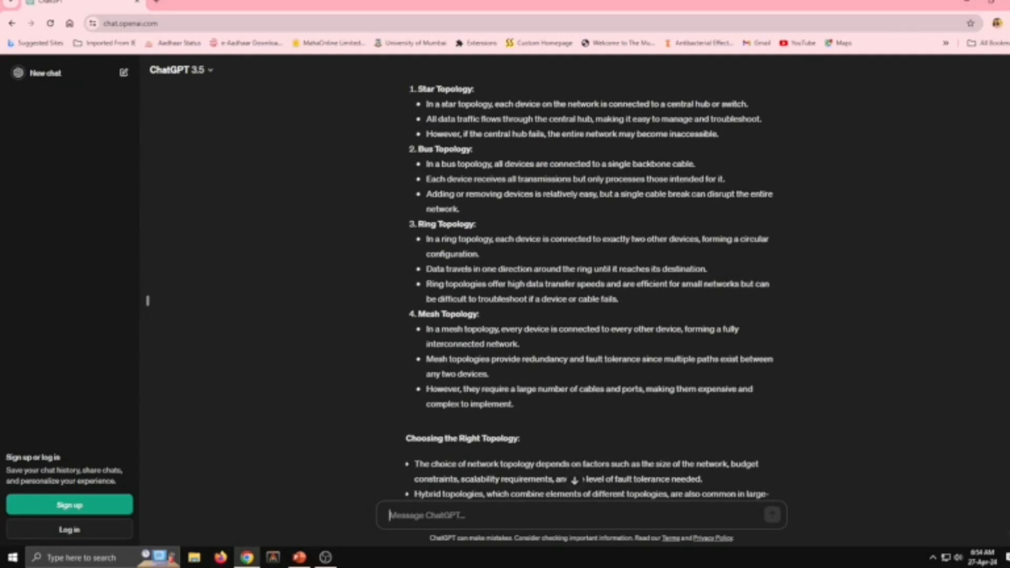
pyautogui.scroll(15, 589, 284)
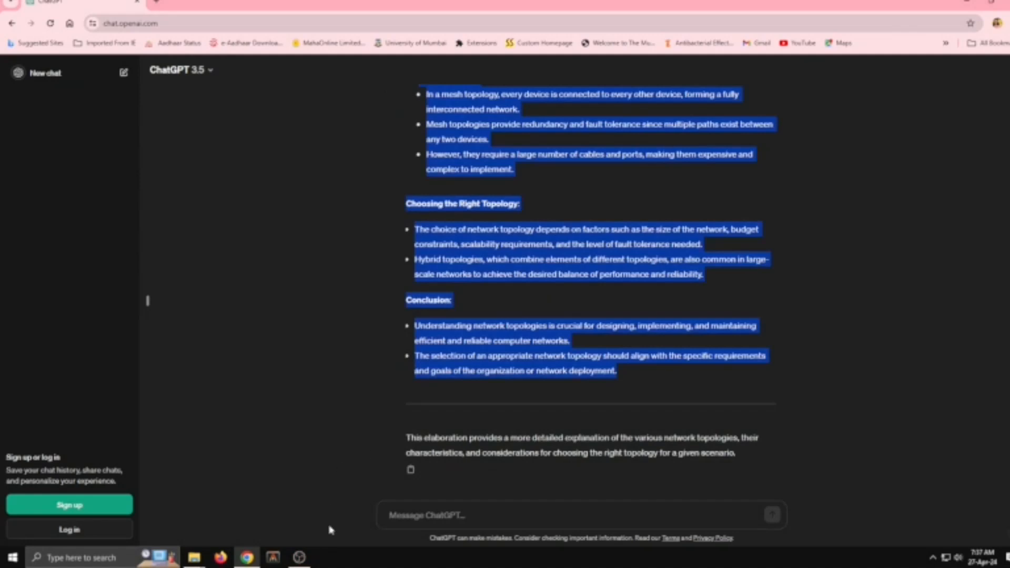
pyautogui.click(113, 558)
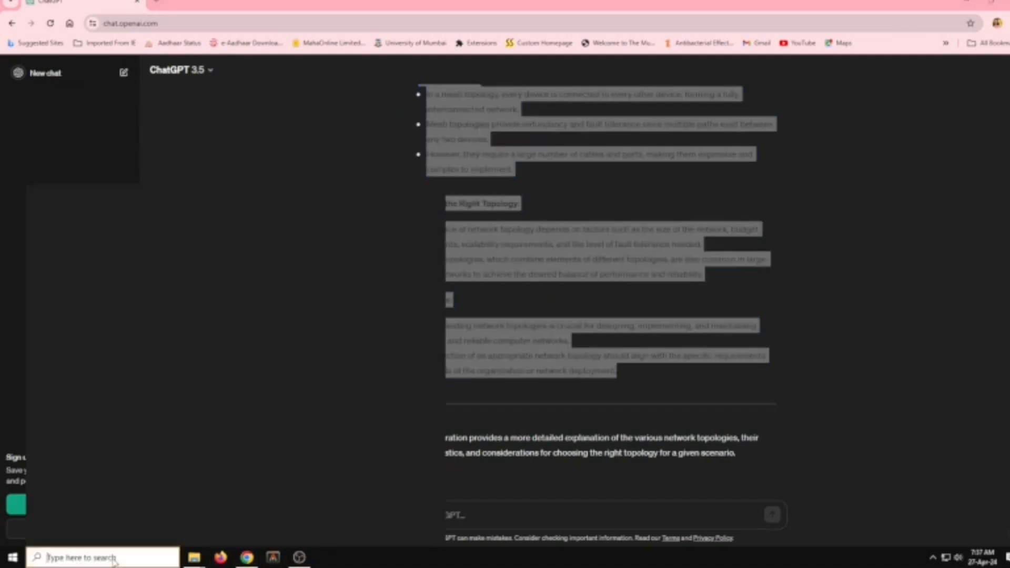
pyautogui.write('wor')
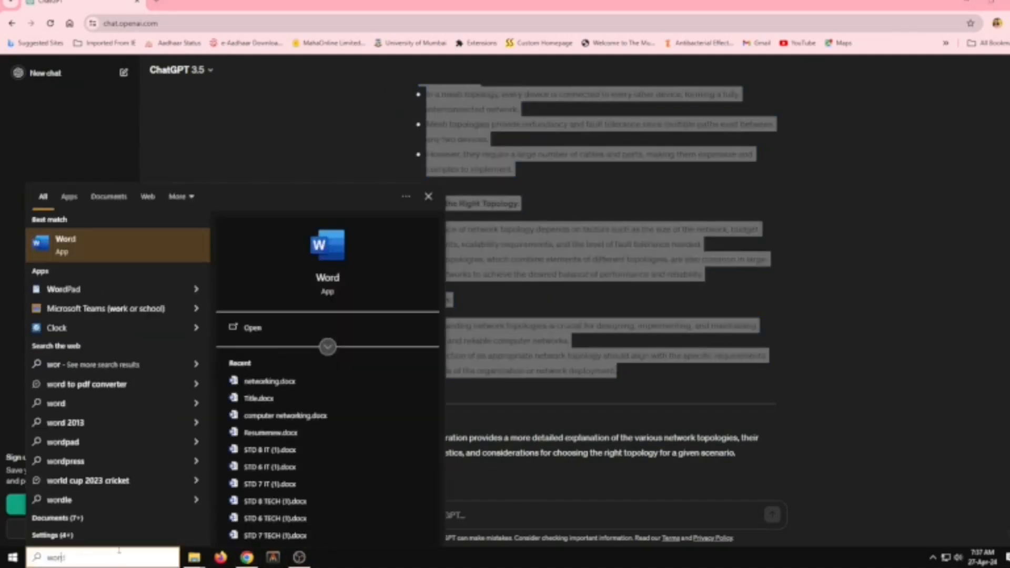
pyautogui.click(81, 245)
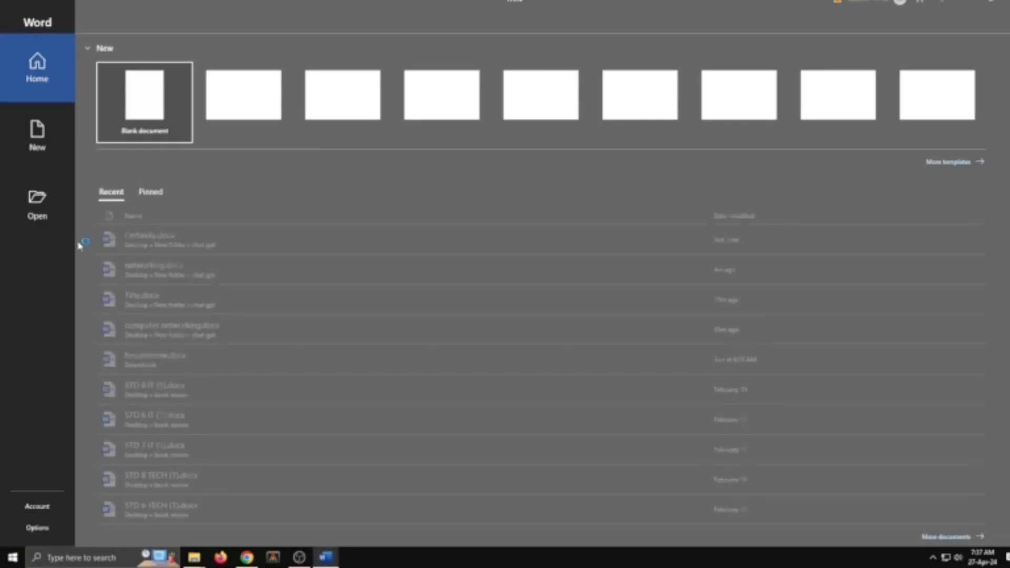
pyautogui.click(148, 106)
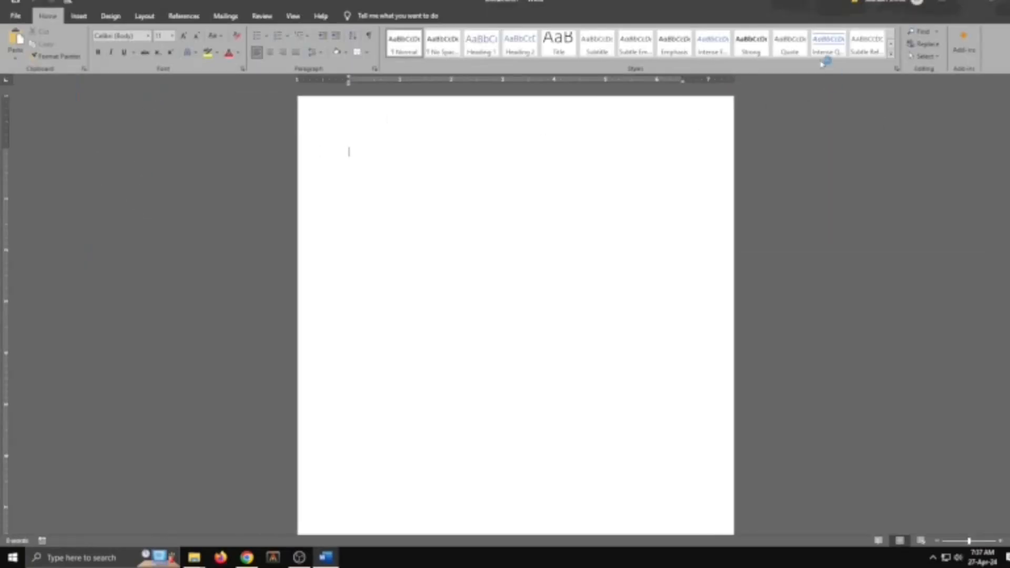
pyautogui.click(15, 56)
pyautogui.click(30, 84)
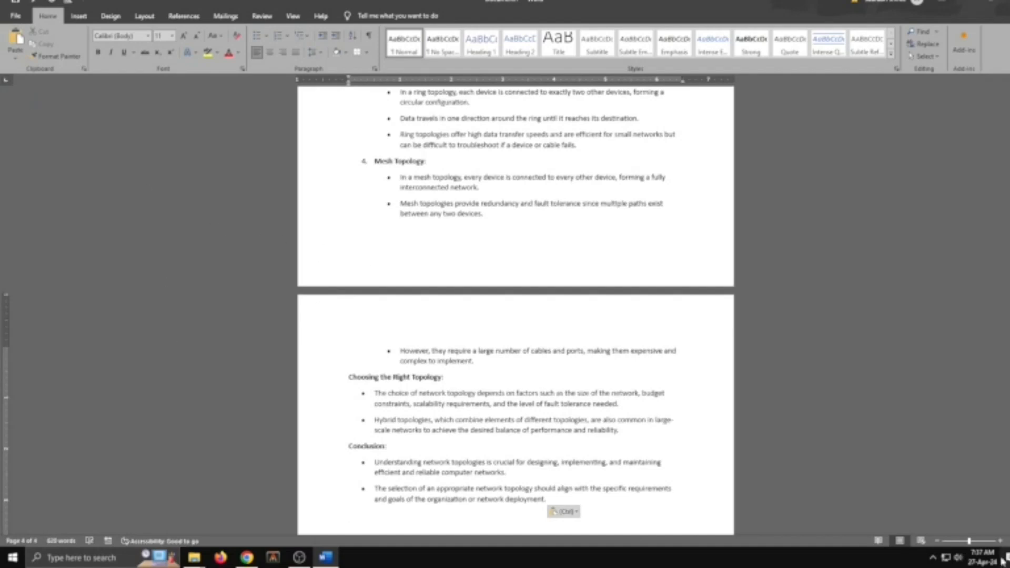
# Delete the closing note about adding or customizing slides and the chat text beneath it, below the Q&A slide
pyautogui.click(981, 541)
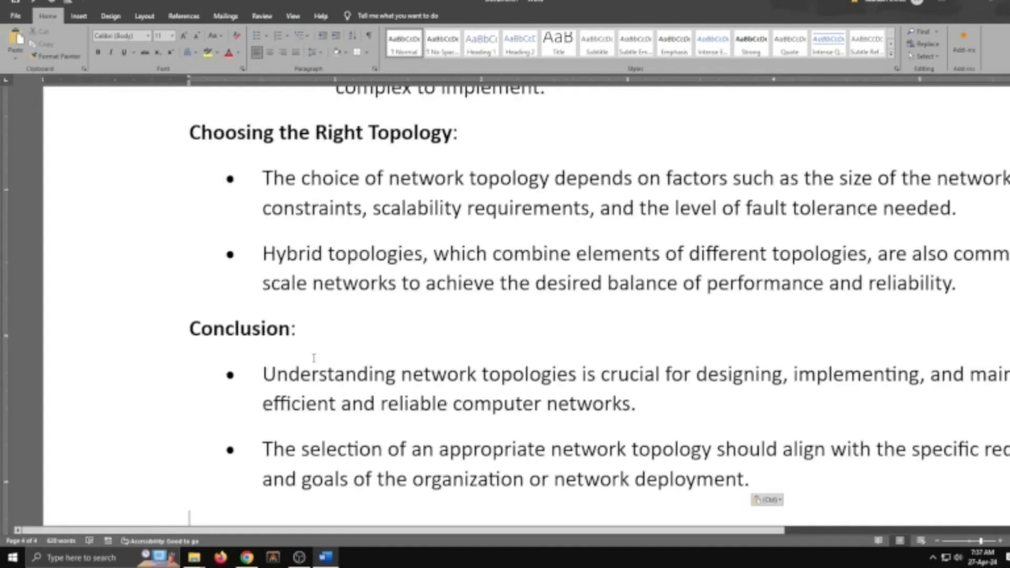
pyautogui.scroll(15, 313, 358)
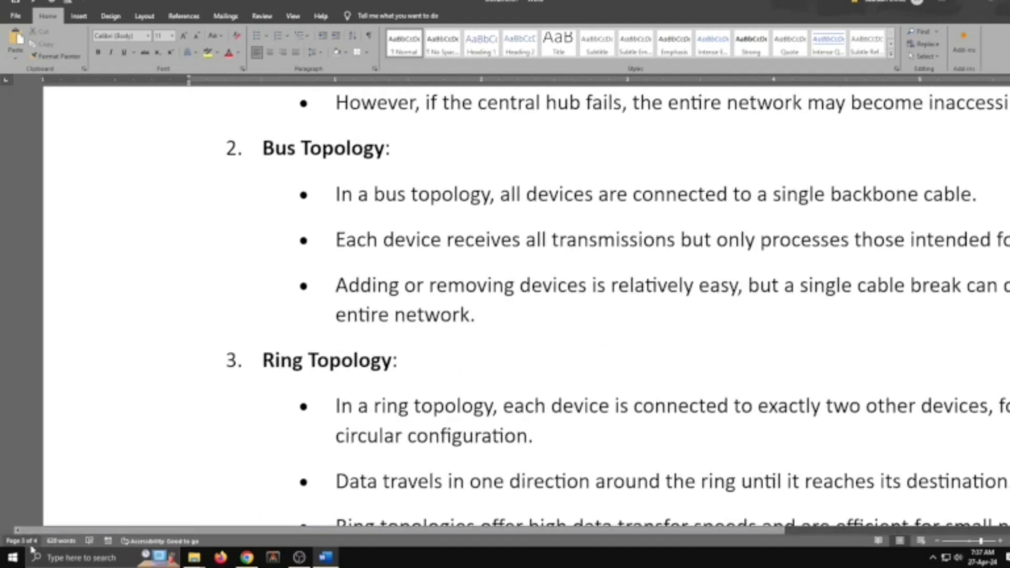
pyautogui.scroll(-8, 384, 270)
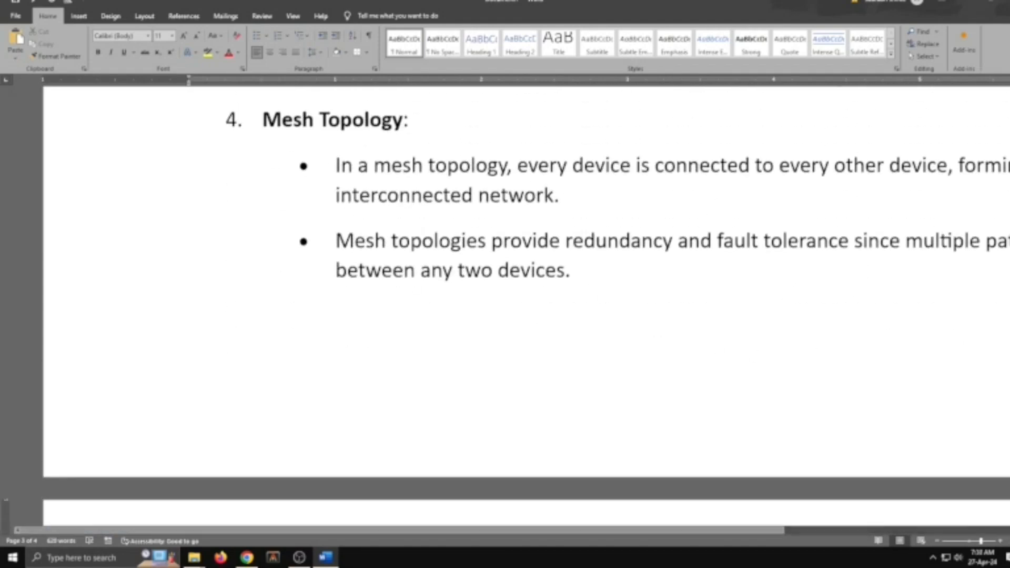
pyautogui.scroll(15, 657, 329)
pyautogui.moveTo(1008, 170); pyautogui.dragTo(1008, 289)
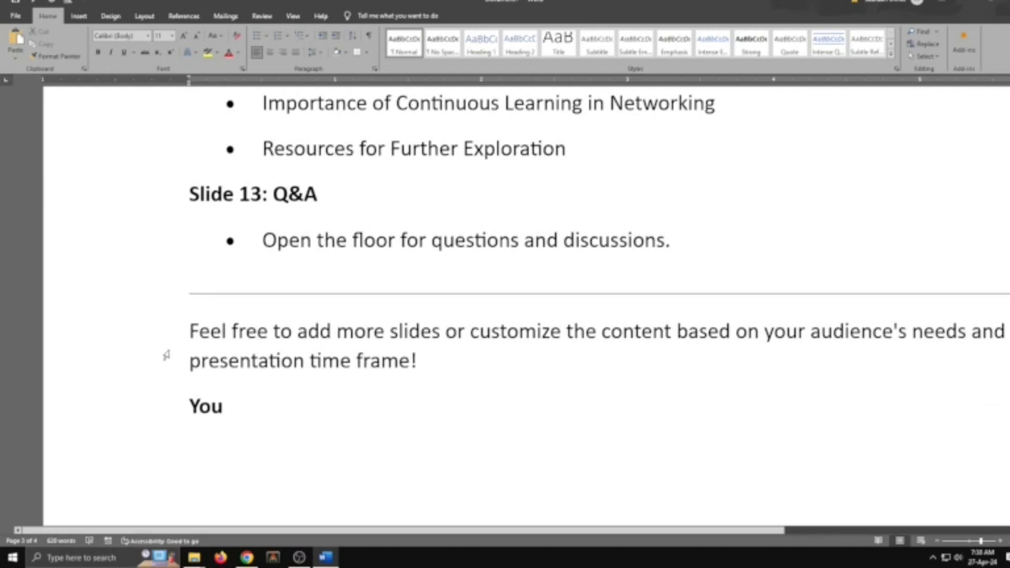
pyautogui.moveTo(190, 325); pyautogui.dragTo(453, 390)
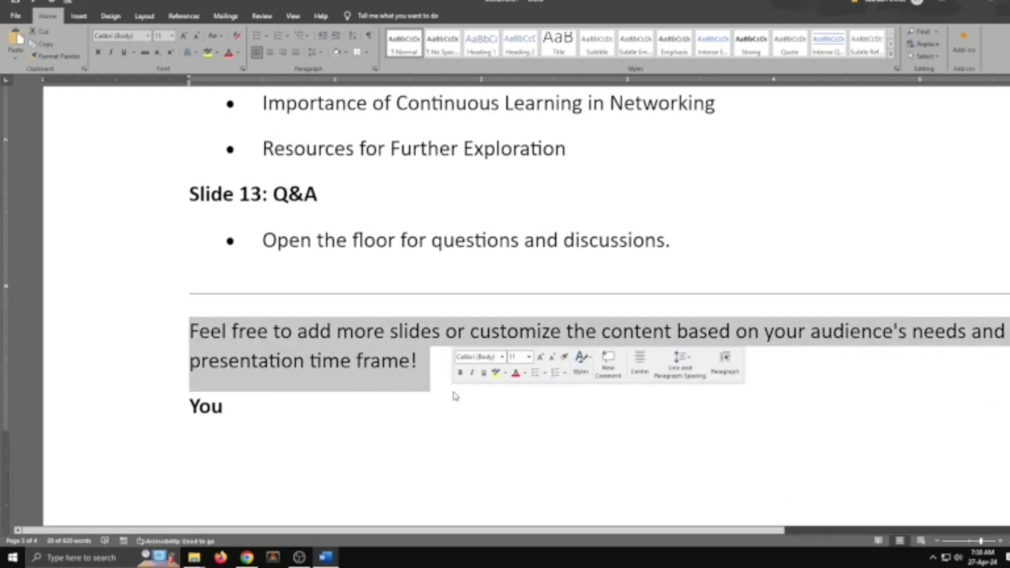
pyautogui.press('BackSpace')
pyautogui.moveTo(191, 330); pyautogui.dragTo(360, 377)
pyautogui.press('BackSpace')
# Delete the "Slide 13: Q&A" section and the leftover chat text above the "Slide 5: Network Topologies" heading
pyautogui.moveTo(189, 193); pyautogui.dragTo(671, 241)
pyautogui.press('BackSpace')
pyautogui.press('BackSpace')
pyautogui.moveTo(182, 291); pyautogui.dragTo(221, 415)
pyautogui.write('Slide 5: Network Topologies')
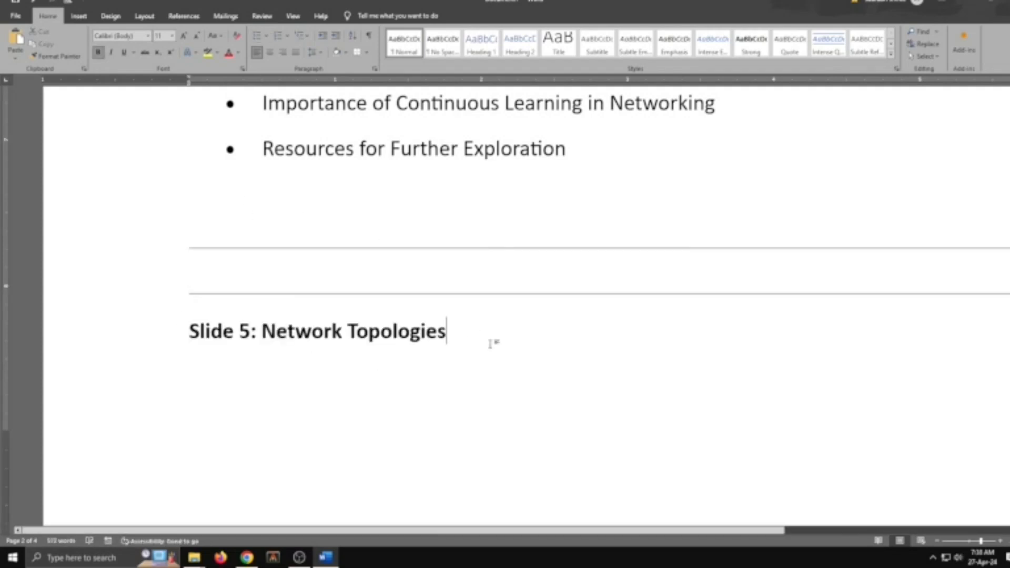
# Remove "Title: Understanding", "Slide 1:" and "Slide 2:" from the first three headings of the document
pyautogui.scroll(-5, 491, 344)
pyautogui.scroll(20, 481, 341)
pyautogui.click(317, 219)
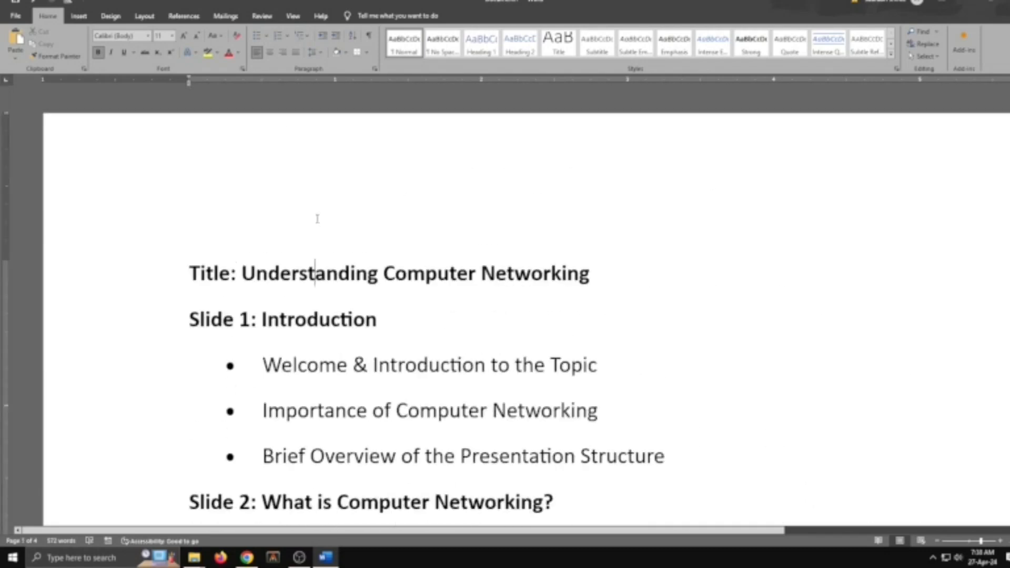
pyautogui.moveTo(383, 275); pyautogui.dragTo(163, 263)
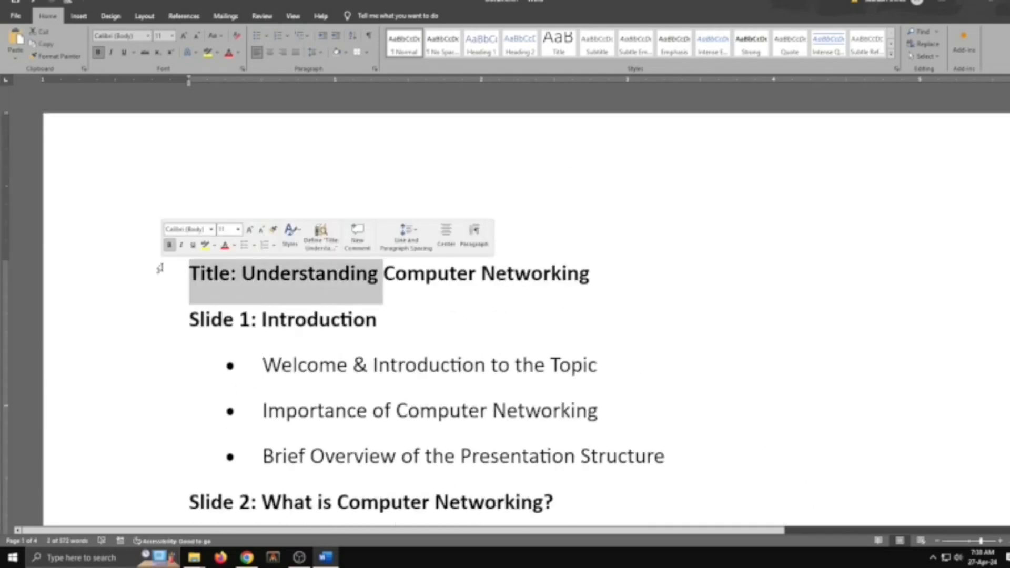
pyautogui.press('BackSpace')
pyautogui.moveTo(261, 319); pyautogui.dragTo(179, 321)
pyautogui.press('BackSpace')
pyautogui.moveTo(257, 501); pyautogui.dragTo(167, 495)
pyautogui.press('BackSpace')
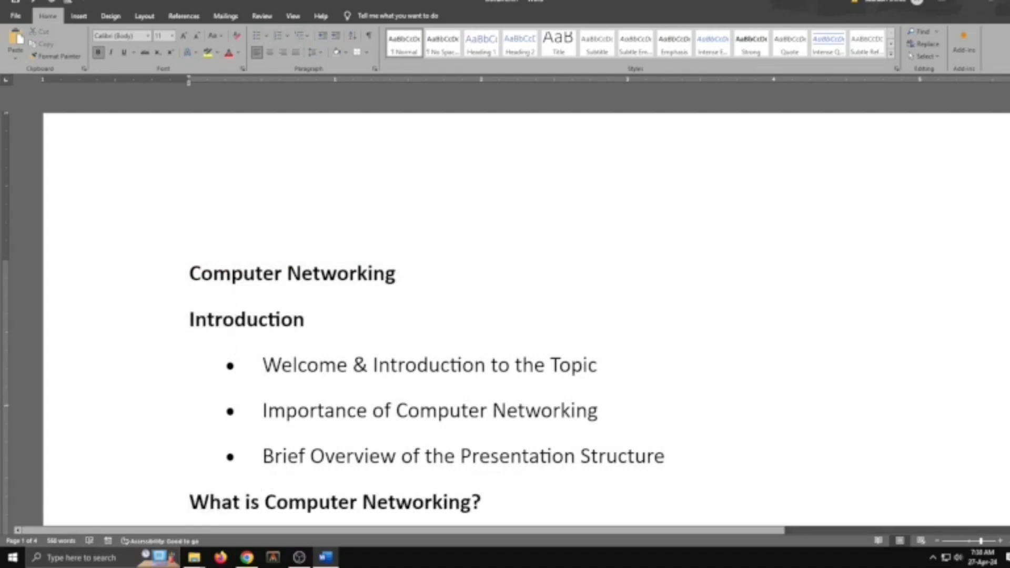
# Remove the slide number prefixes from the remaining headings, from "Types of Computer Networks" through "Network Topologies"
pyautogui.scroll(-3, 983, 415)
pyautogui.scroll(-1, 504, 305)
pyautogui.moveTo(262, 427); pyautogui.dragTo(162, 426)
pyautogui.press('BackSpace')
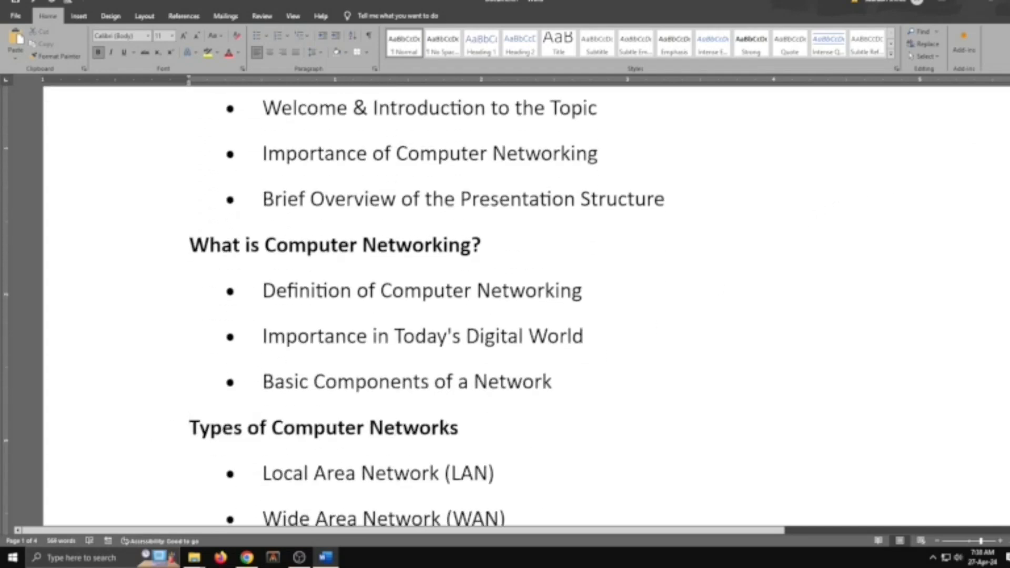
pyautogui.scroll(-6, 504, 305)
pyautogui.moveTo(261, 284); pyautogui.dragTo(167, 284)
pyautogui.press('BackSpace')
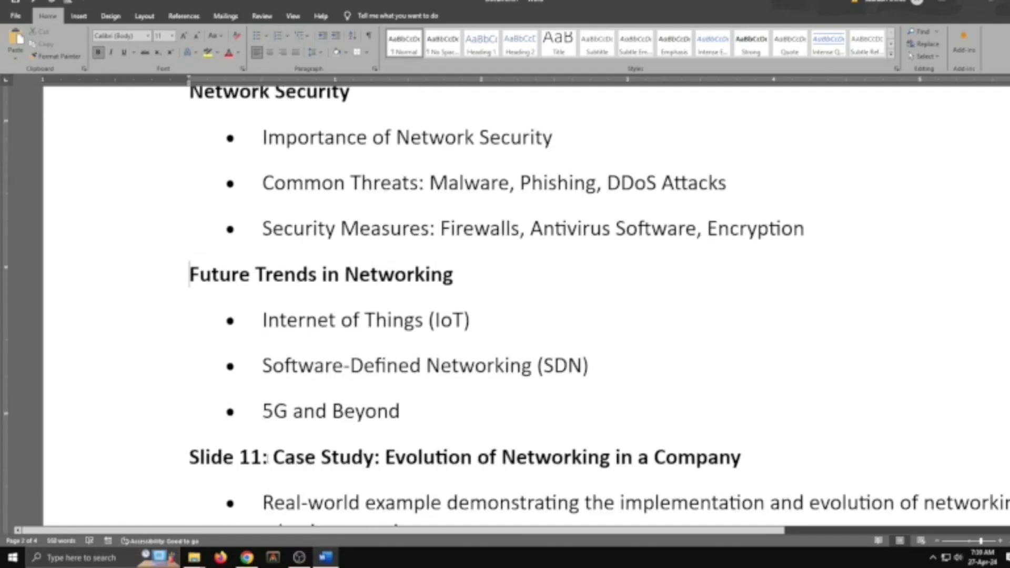
pyautogui.moveTo(307, 455); pyautogui.dragTo(188, 455)
pyautogui.press('BackSpace')
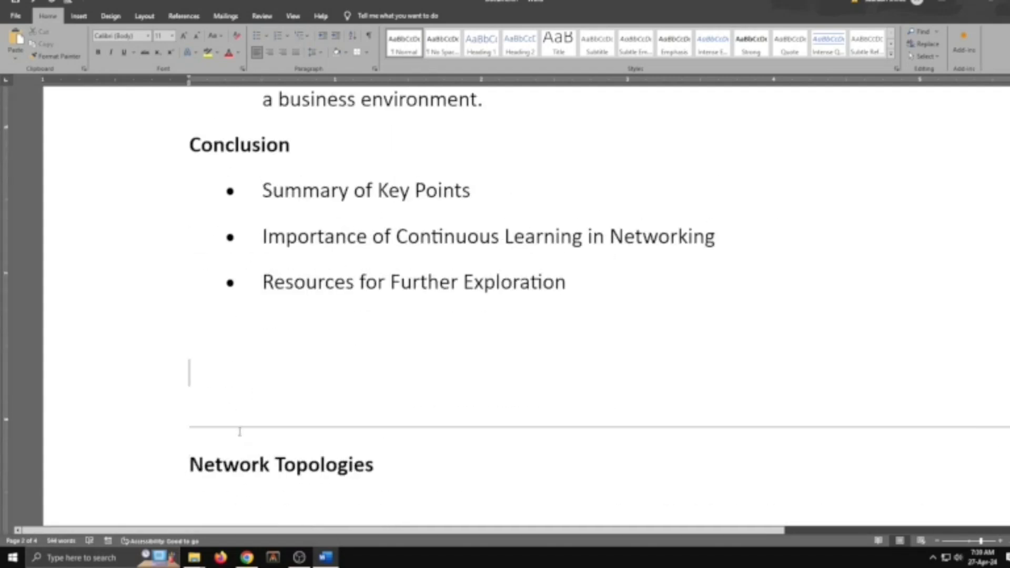
# Delete the empty lines and horizontal rules between the Conclusion bullets and the "Network Topologies" heading
pyautogui.click(228, 322)
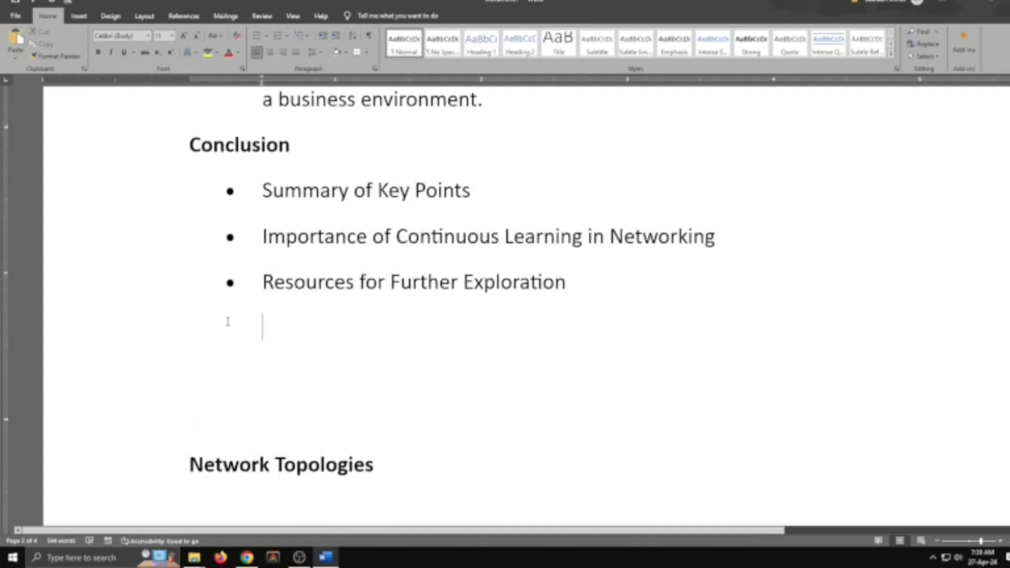
pyautogui.press('Delete')
pyautogui.press('Delete')
pyautogui.press('Delete')
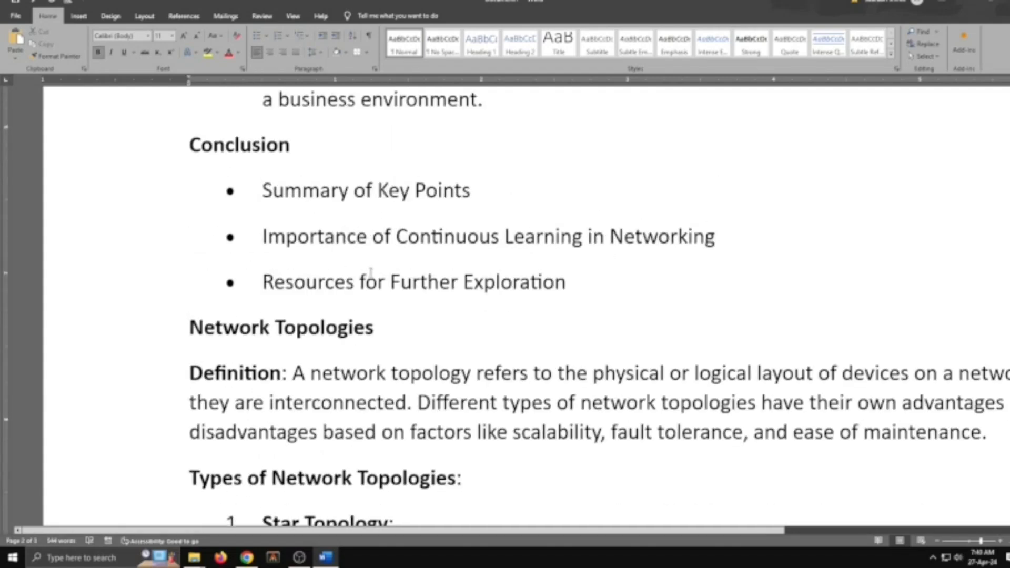
# Switch the document to Outline view and go to its beginning
pyautogui.scroll(8, 371, 272)
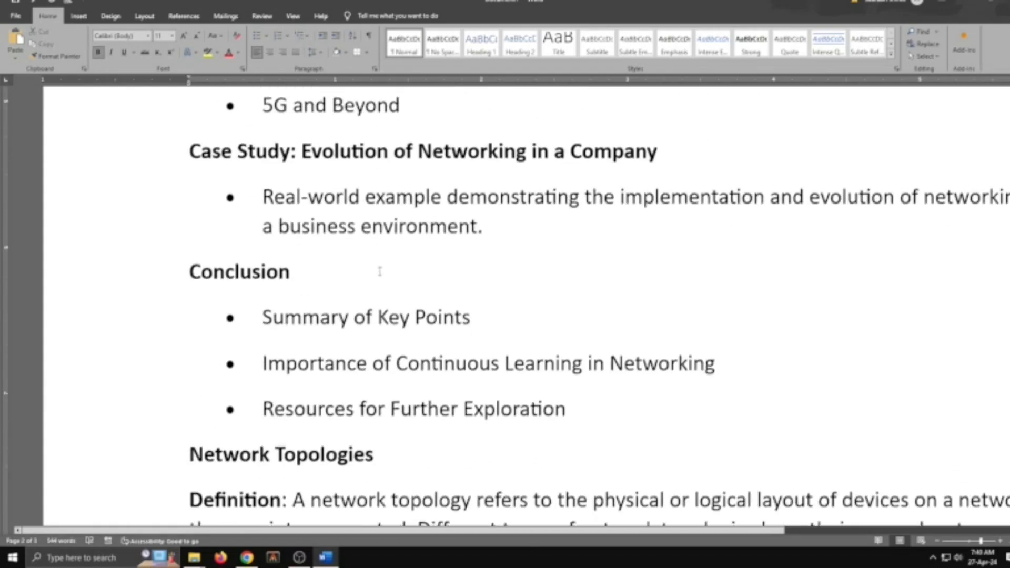
pyautogui.click(294, 18)
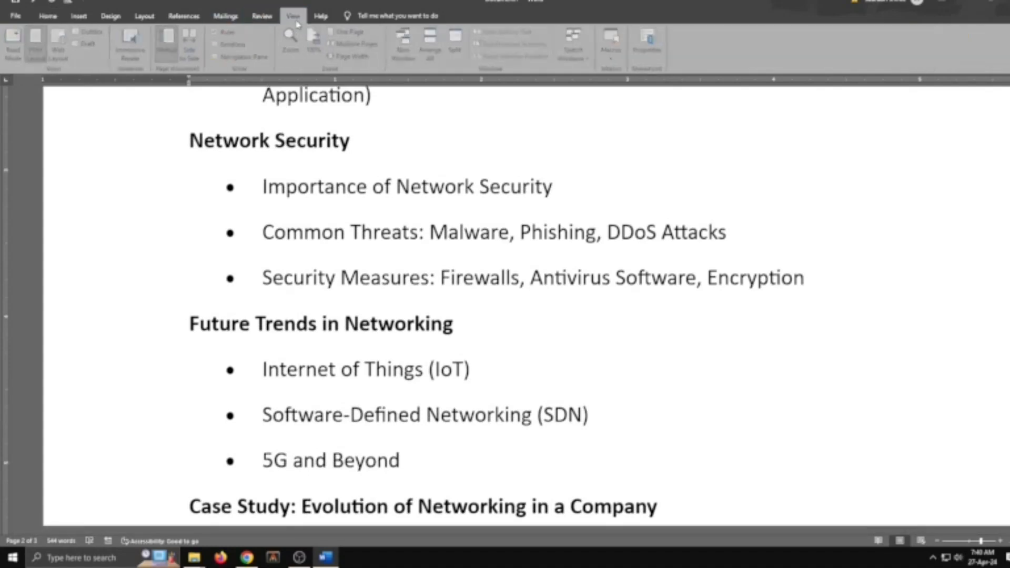
pyautogui.click(90, 34)
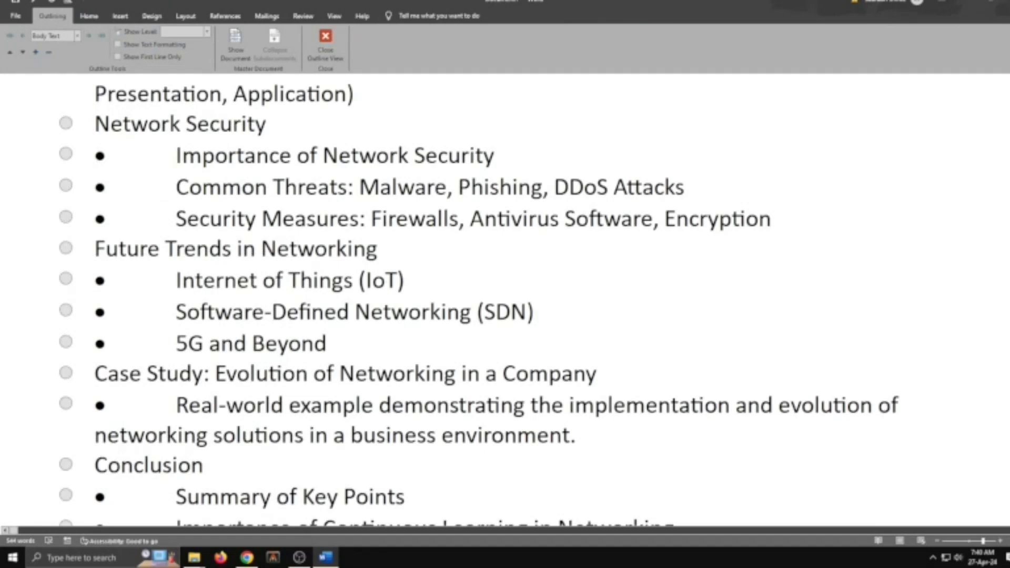
pyautogui.scroll(15, 505, 300)
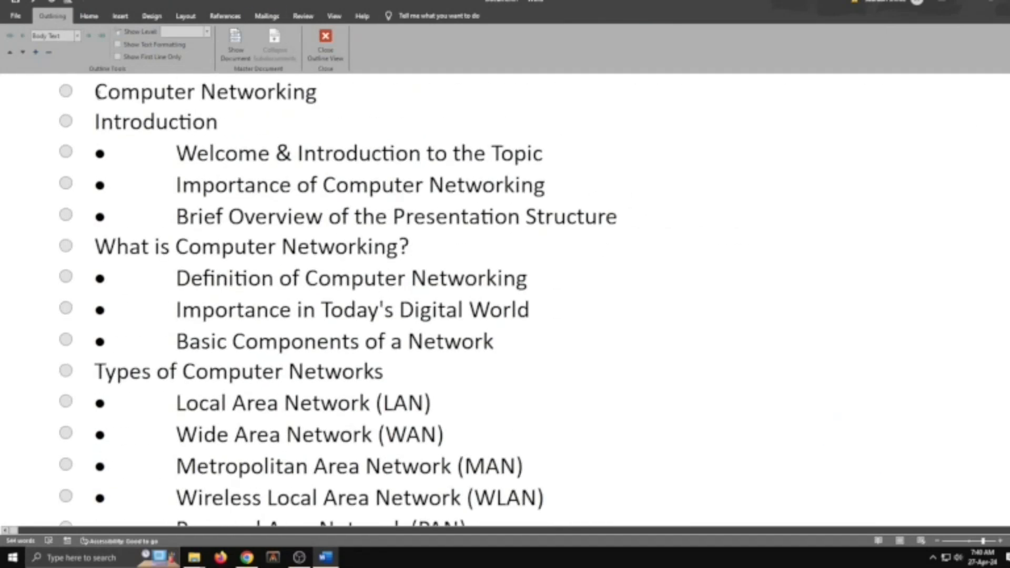
# Set the "Computer Networking" line to outline Level 1 and delete the "Introduction" line below it
pyautogui.moveTo(95, 92); pyautogui.dragTo(328, 93)
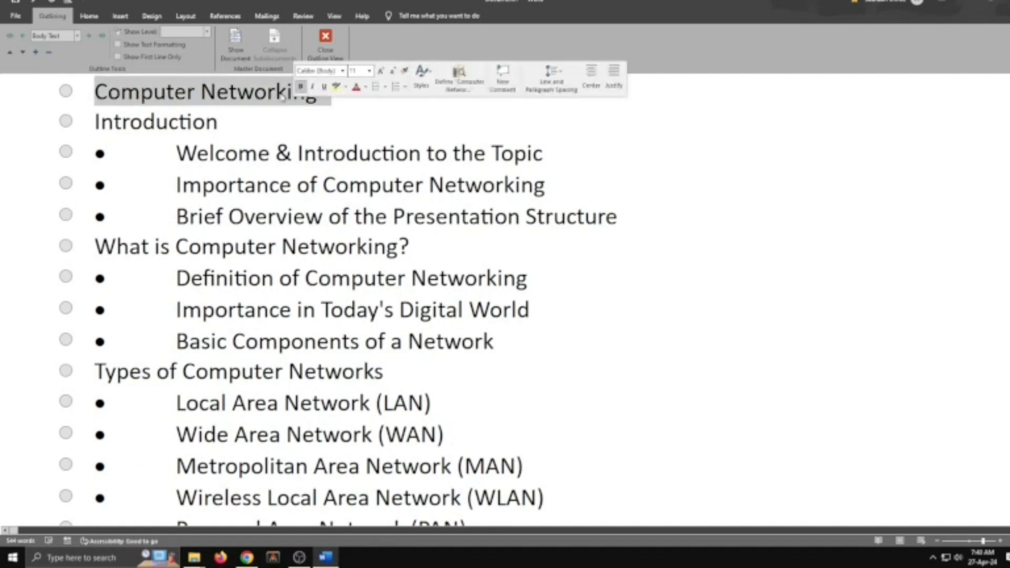
pyautogui.click(77, 35)
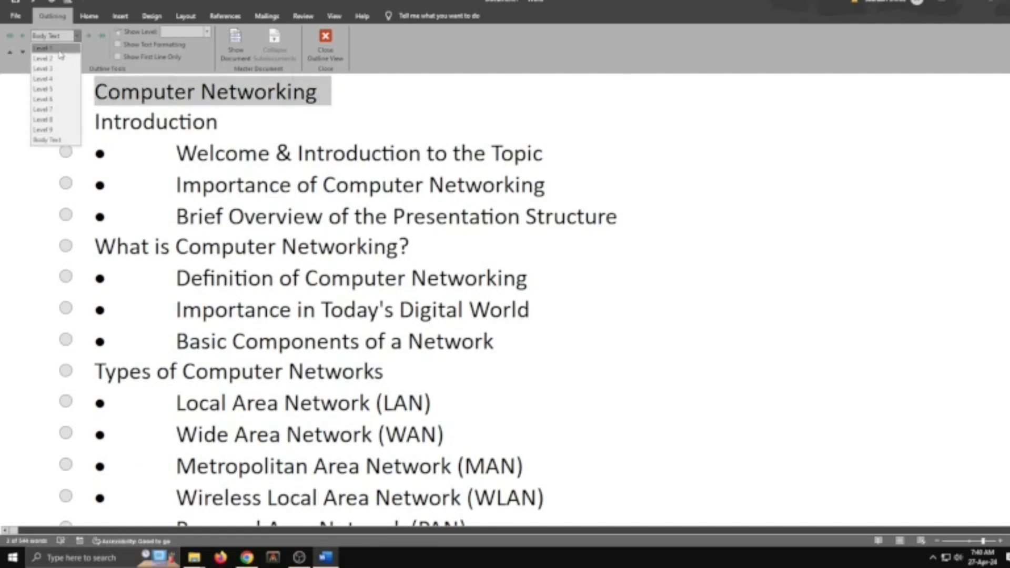
pyautogui.click(50, 43)
pyautogui.moveTo(235, 125); pyautogui.dragTo(89, 121)
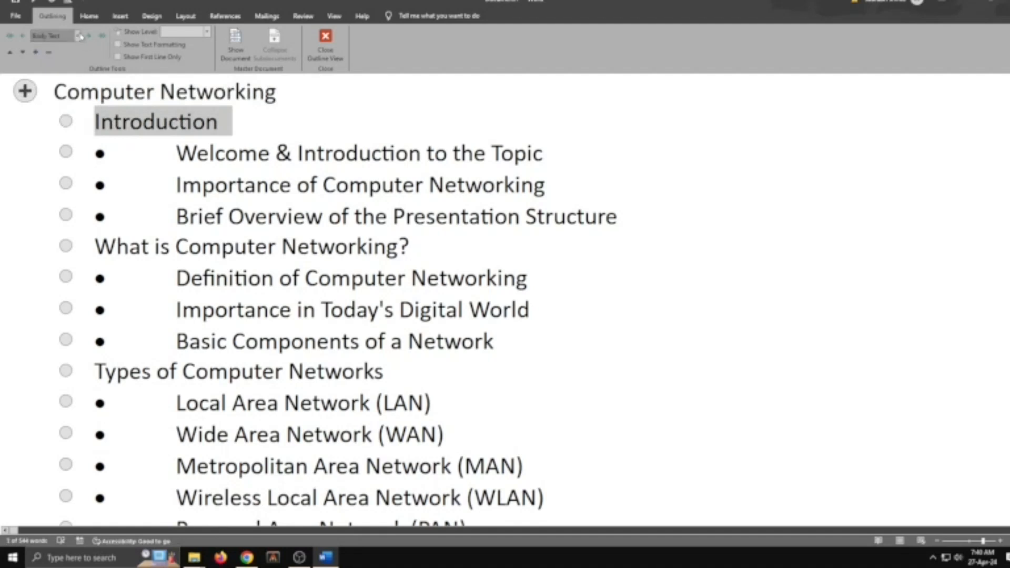
pyautogui.press('BackSpace')
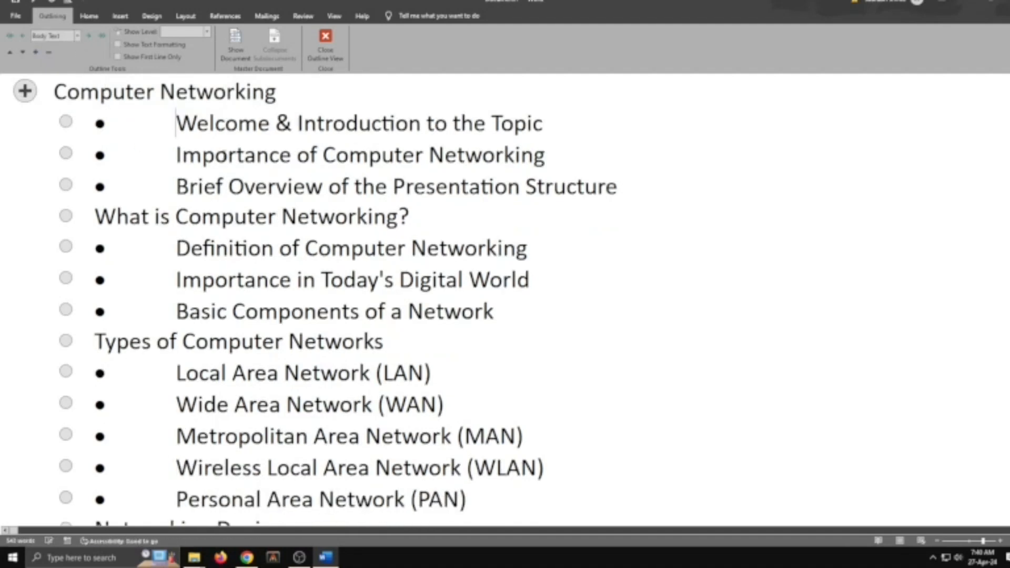
# Set the three bullets from "Welcome & Introduction to the Topic" to "Brief Overview of the Presentation Structure" to Level 2
pyautogui.moveTo(176, 123); pyautogui.dragTo(609, 198)
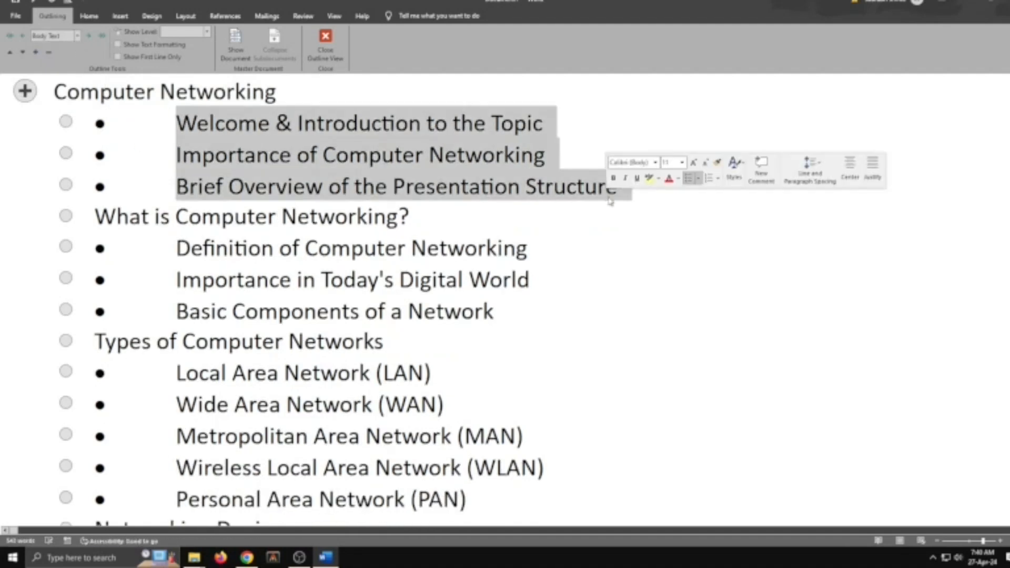
pyautogui.click(77, 35)
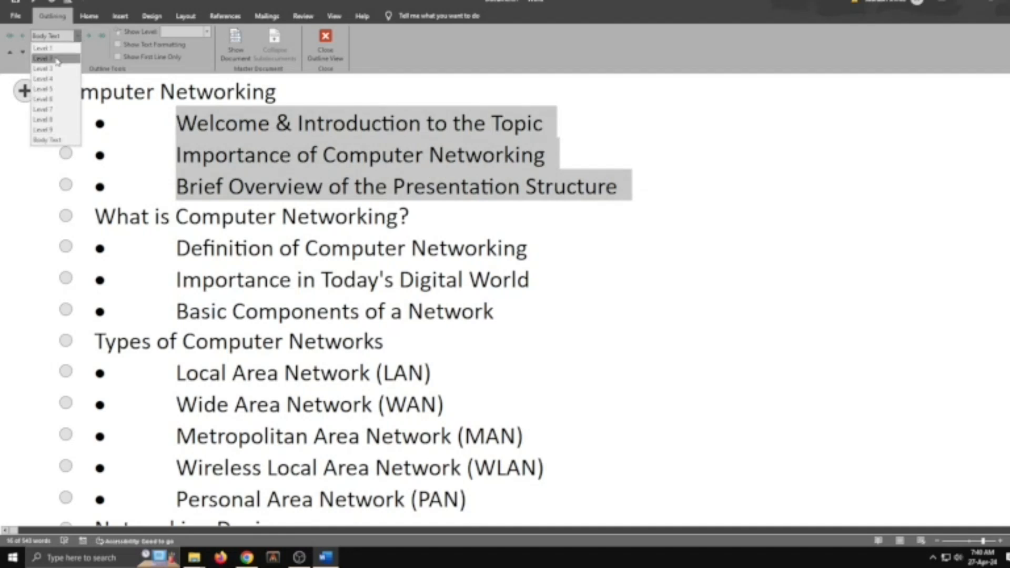
pyautogui.click(53, 55)
# Set the "What is Computer Networking?" heading to Level 1 and its three bullets to Level 2
pyautogui.moveTo(503, 215); pyautogui.dragTo(175, 208)
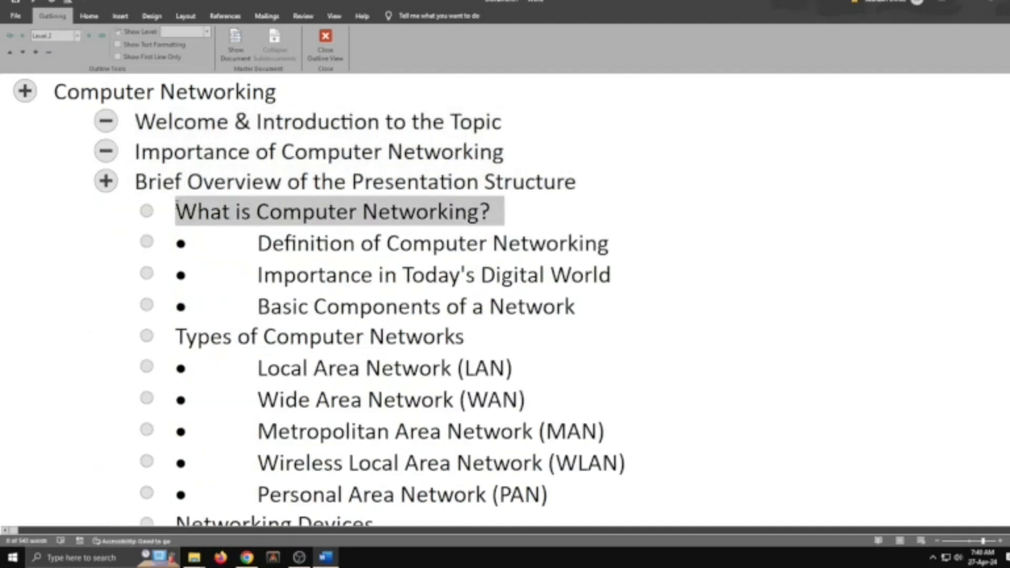
pyautogui.click(77, 35)
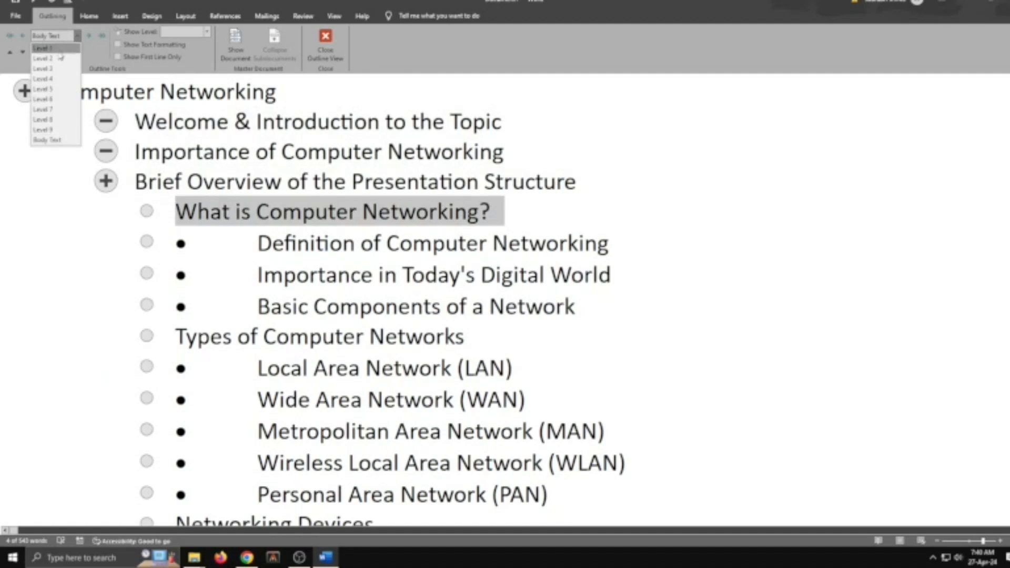
pyautogui.click(60, 50)
pyautogui.moveTo(174, 240); pyautogui.dragTo(457, 305)
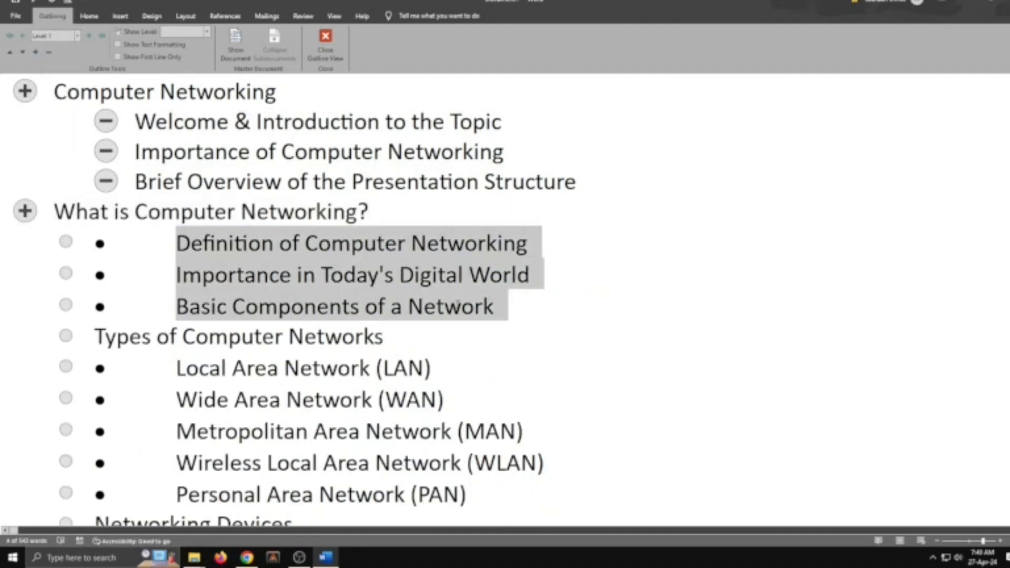
pyautogui.click(77, 35)
pyautogui.click(55, 60)
# Set "Types of Computer Networks" to Level 1 and the five network types, LAN through PAN, to Level 2
pyautogui.moveTo(463, 333); pyautogui.dragTo(479, 488)
pyautogui.click(77, 35)
pyautogui.click(42, 48)
pyautogui.click(77, 35)
pyautogui.click(42, 58)
# Set "Networking Devices" to Level 1 and its bullets from Routers to Network Interface Cards (NICs) to Level 2
pyautogui.scroll(-1, 214, 423)
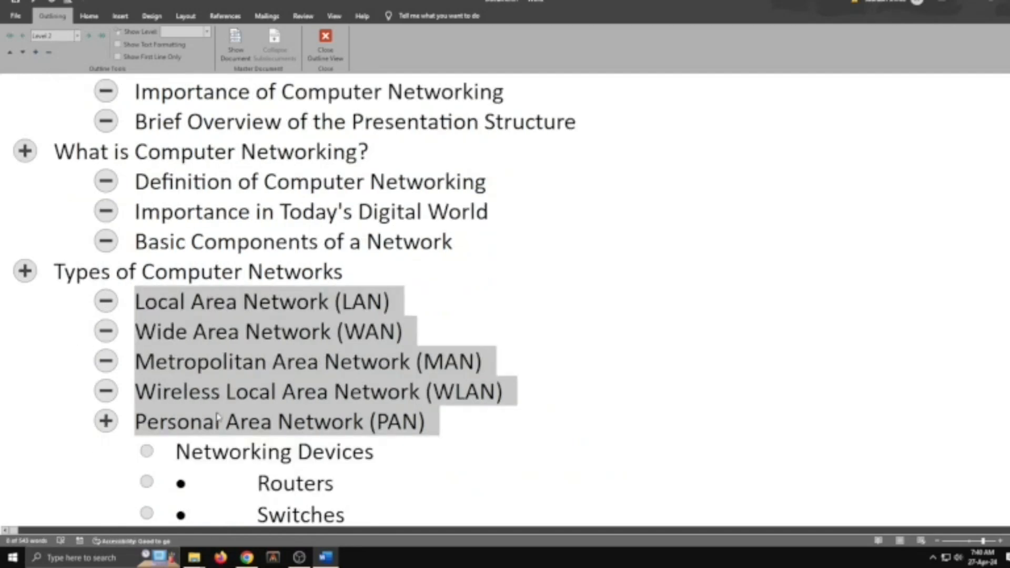
pyautogui.click(168, 452)
pyautogui.click(76, 36)
pyautogui.click(42, 48)
pyautogui.scroll(-3, 874, 435)
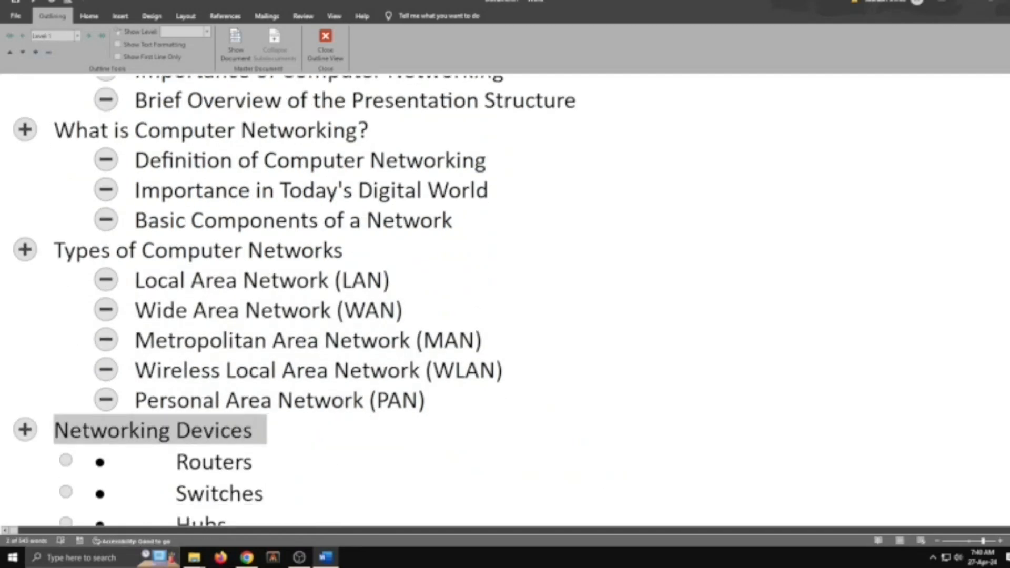
pyautogui.moveTo(175, 221); pyautogui.dragTo(499, 335)
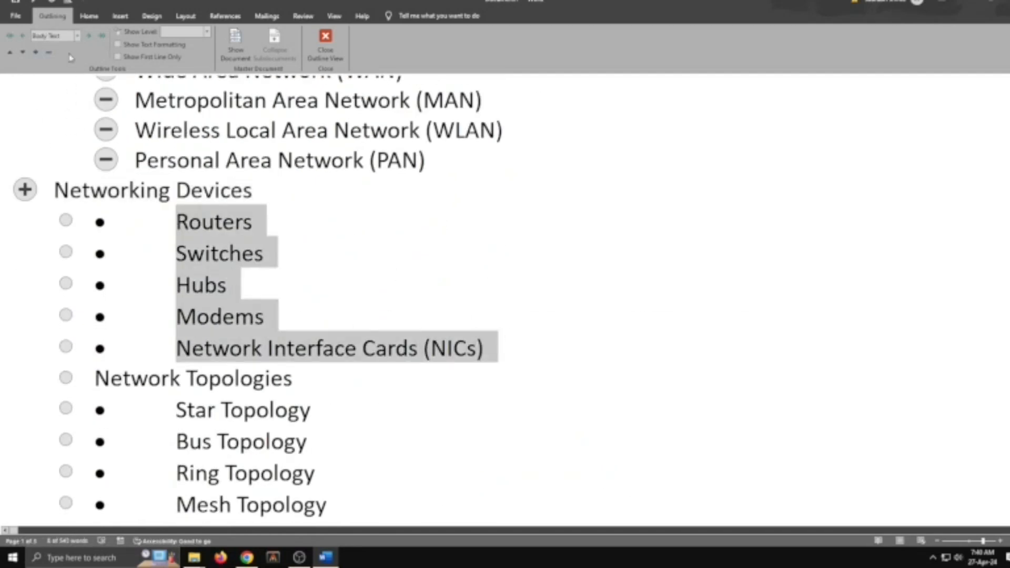
pyautogui.click(77, 36)
pyautogui.click(52, 58)
# Set the "Network Topologies" heading to Level 1 and the Star, Bus, Ring and Mesh Topology bullets to Level 2
pyautogui.moveTo(175, 375); pyautogui.dragTo(373, 379)
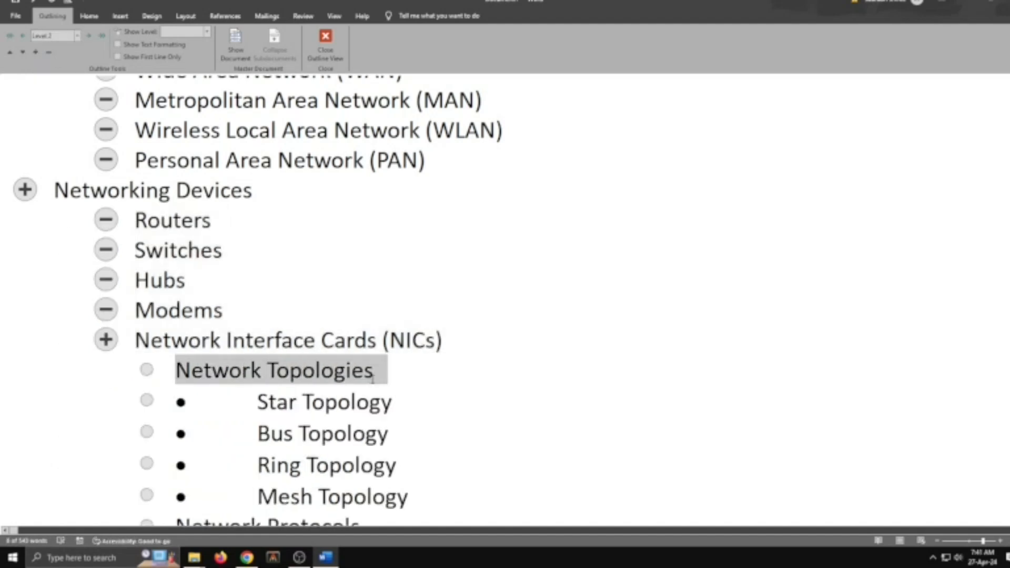
pyautogui.click(77, 35)
pyautogui.click(53, 47)
pyautogui.moveTo(178, 402); pyautogui.dragTo(344, 497)
pyautogui.click(76, 35)
pyautogui.click(52, 59)
# Set the "Network Protocols" heading to Level 1 and its three bullets to Level 2
pyautogui.scroll(-3, 505, 294)
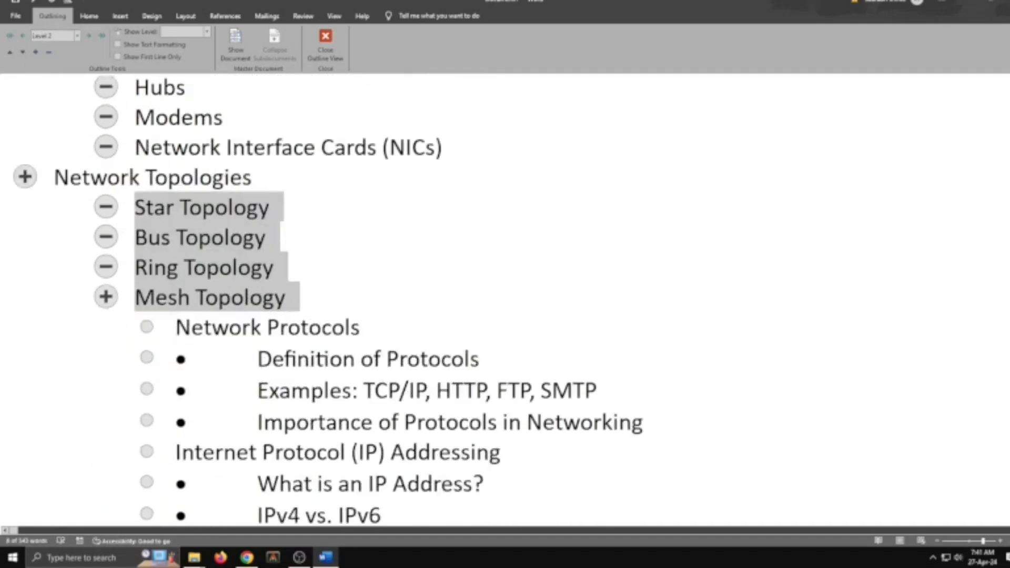
pyautogui.moveTo(176, 229); pyautogui.dragTo(368, 229)
pyautogui.click(76, 35)
pyautogui.click(52, 47)
pyautogui.moveTo(176, 260); pyautogui.dragTo(570, 322)
pyautogui.click(76, 35)
pyautogui.click(52, 58)
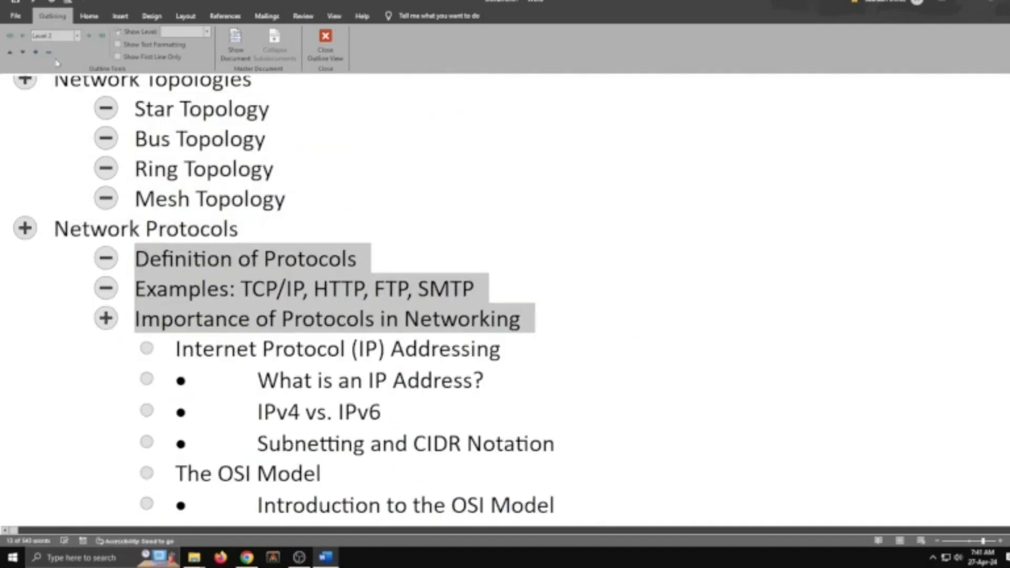
# Set "Internet Protocol (IP) Addressing" to Level 1 and its three bullets to Level 2
pyautogui.moveTo(177, 349); pyautogui.dragTo(512, 350)
pyautogui.click(77, 36)
pyautogui.click(52, 47)
pyautogui.moveTo(177, 380); pyautogui.dragTo(473, 444)
pyautogui.click(77, 35)
pyautogui.click(52, 58)
# Set "The OSI Model" heading to Level 1 and its two bullets to Level 2
pyautogui.moveTo(176, 468); pyautogui.dragTo(334, 468)
pyautogui.click(77, 35)
pyautogui.click(53, 47)
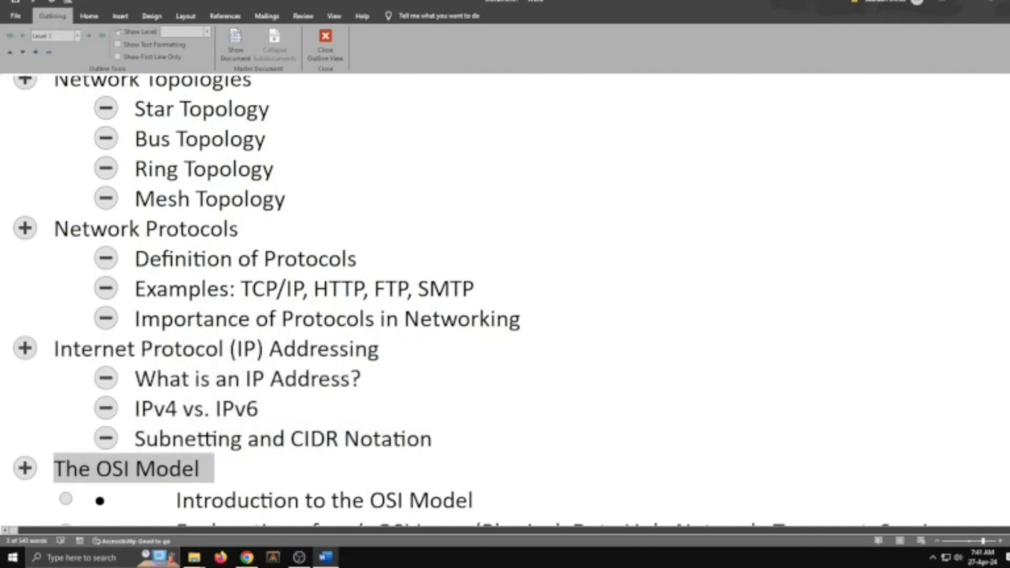
pyautogui.scroll(-5, 505, 295)
pyautogui.moveTo(177, 204); pyautogui.dragTo(810, 267)
pyautogui.click(76, 35)
pyautogui.click(53, 58)
# Set the "Network Security" heading to Level 1 and its three bullets to Level 2
pyautogui.click(162, 299)
pyautogui.click(76, 35)
pyautogui.click(53, 47)
pyautogui.moveTo(83, 326); pyautogui.dragTo(80, 388)
pyautogui.click(76, 35)
pyautogui.click(52, 58)
# Set "Future Trends in Networking" to Level 1 and the lines from "Internet of Things (IoT)" through the case study's real-world example to Level 2
pyautogui.click(161, 415)
pyautogui.click(77, 35)
pyautogui.click(52, 47)
pyautogui.moveTo(42, 444); pyautogui.dragTo(43, 488)
pyautogui.click(76, 35)
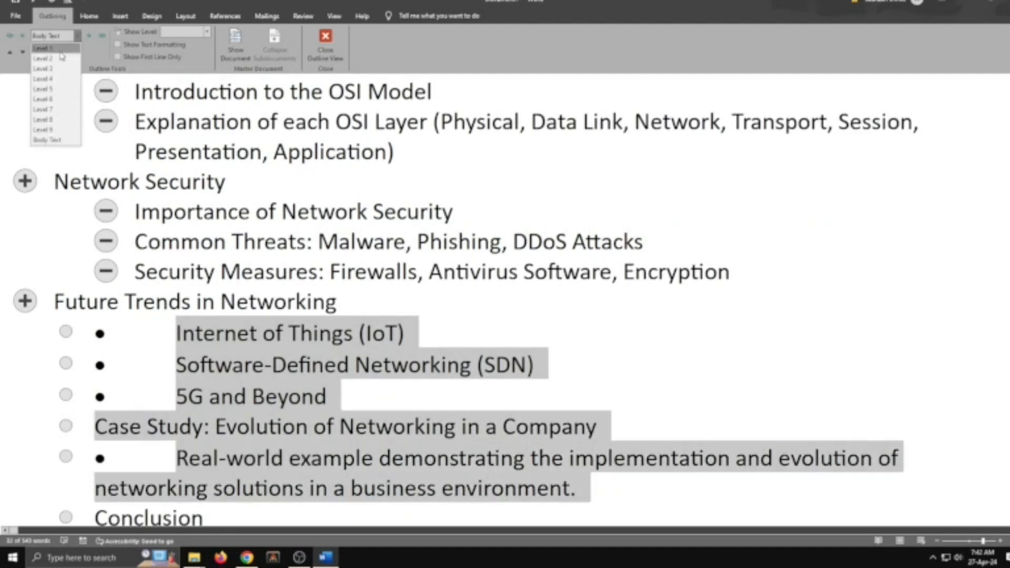
pyautogui.click(53, 58)
# Set the "Conclusion" heading to Level 1 and its three bullets to Level 2
pyautogui.click(148, 510)
pyautogui.click(76, 35)
pyautogui.click(53, 47)
pyautogui.scroll(2, 498, 317)
pyautogui.scroll(2, 498, 317)
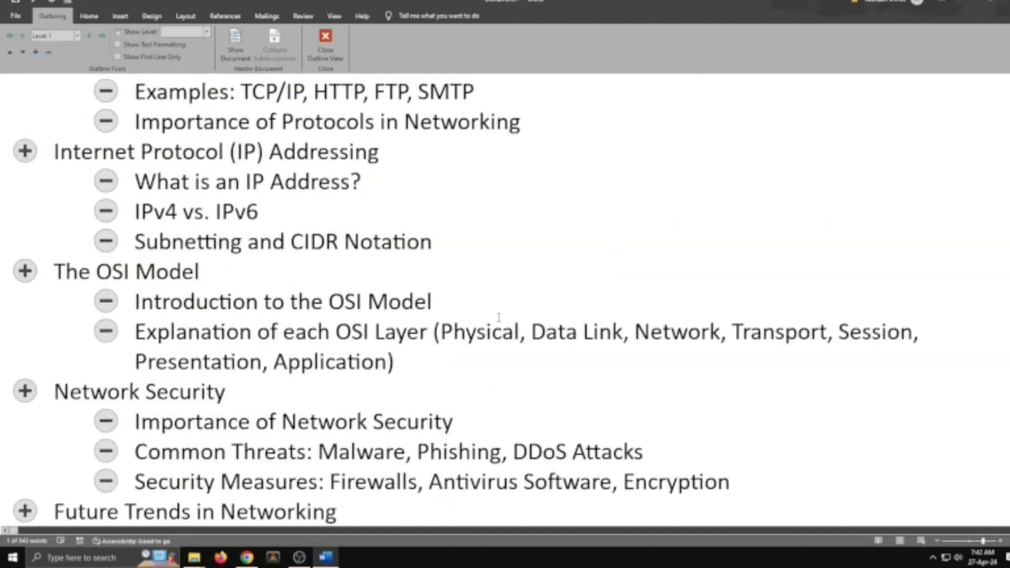
pyautogui.scroll(-1, 879, 207)
pyautogui.moveTo(40, 196); pyautogui.dragTo(42, 245)
pyautogui.click(78, 36)
pyautogui.click(59, 59)
# Set the "Network Topologies" heading after the Conclusion section to Level 1 and its Definition paragraph to Level 2
pyautogui.click(122, 271)
pyautogui.click(77, 35)
pyautogui.click(60, 49)
pyautogui.click(106, 301)
pyautogui.click(77, 36)
pyautogui.click(42, 58)
# Set "Types of Network Topologies:" to Level 1 and the "Star Topology:" item below it to Level 2
pyautogui.click(147, 421)
pyautogui.click(78, 36)
pyautogui.click(43, 48)
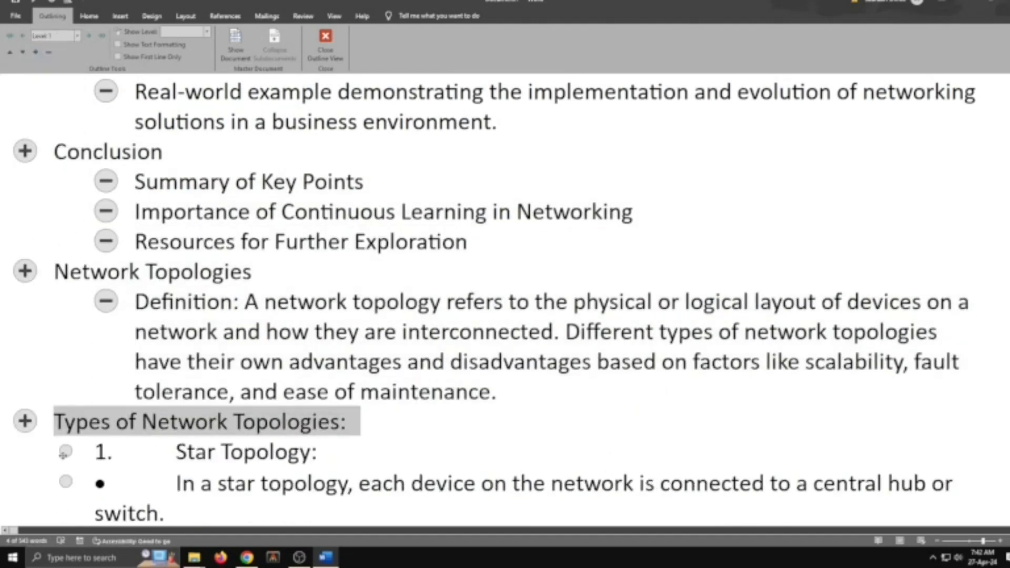
pyautogui.click(68, 448)
pyautogui.click(78, 36)
pyautogui.click(42, 58)
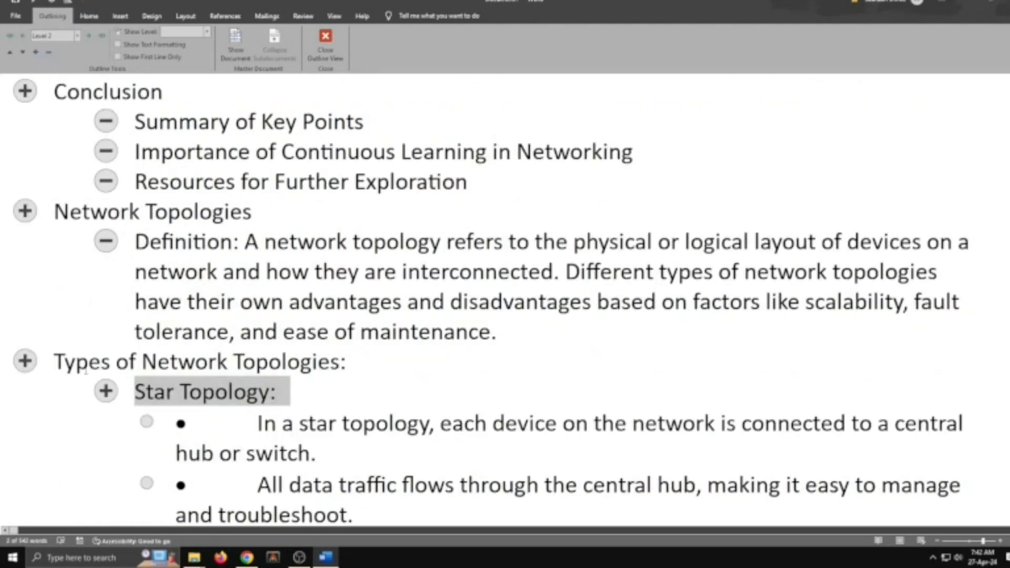